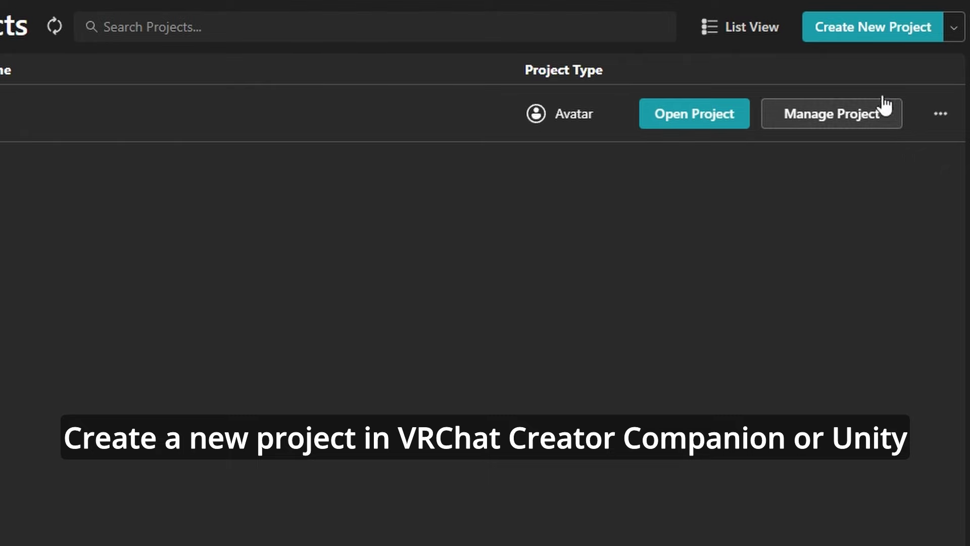
# Step: Start a new VRChat Creator Companion project using the Avatar Project template
pyautogui.click(867, 29)
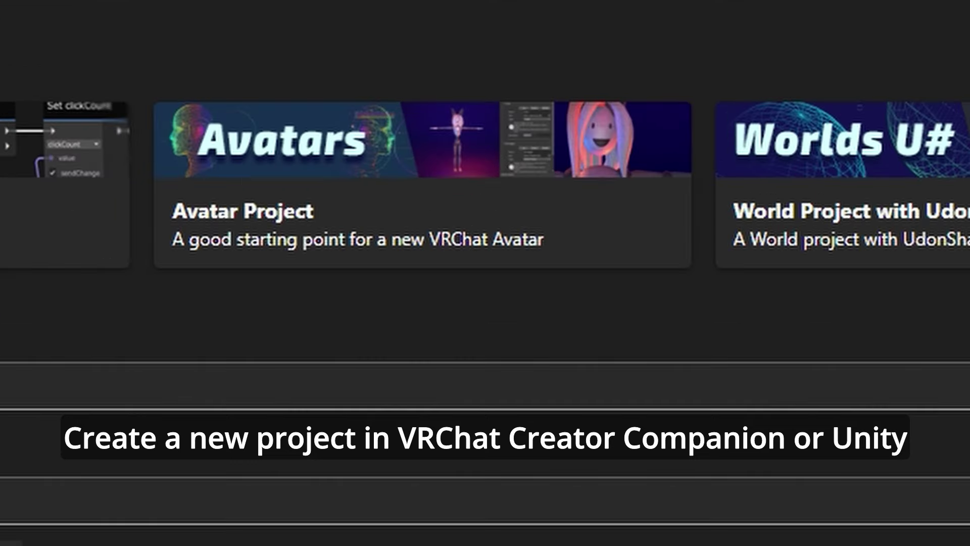
pyautogui.click(452, 147)
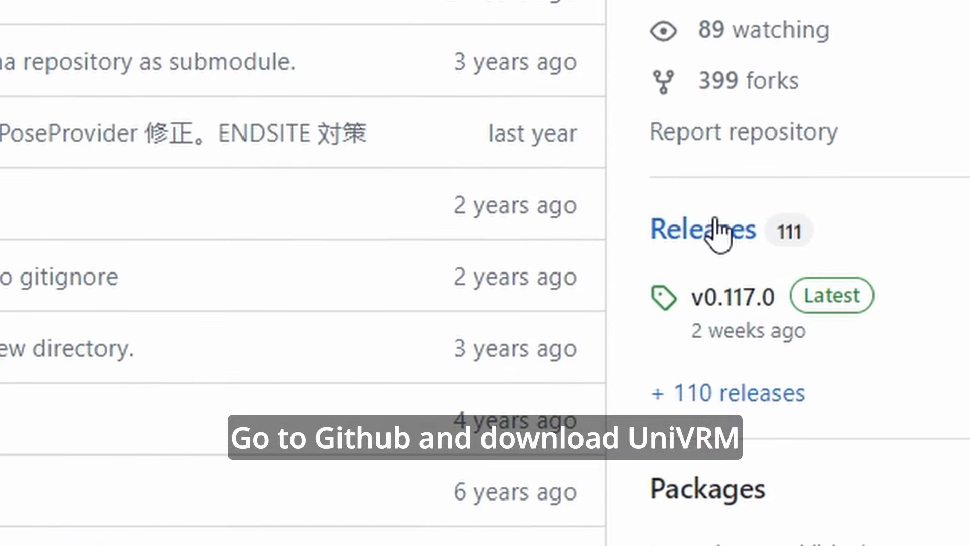
# Step: Go to UniVRM's releases and download the v0.117.0 unitypackage
pyautogui.click(716, 231)
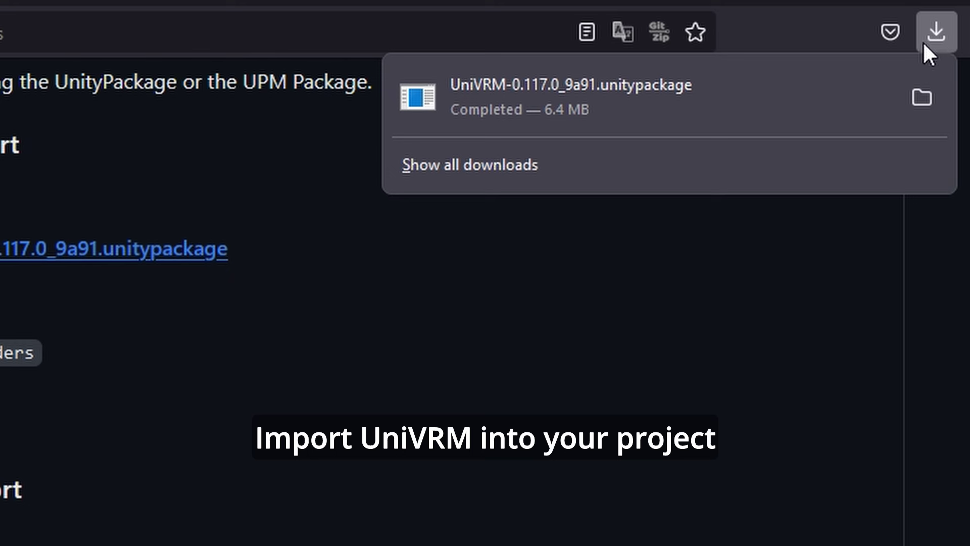
# Step: Open the downloaded UniVRM-0.117.0 unitypackage and import all its files into Unity
pyautogui.click(617, 87)
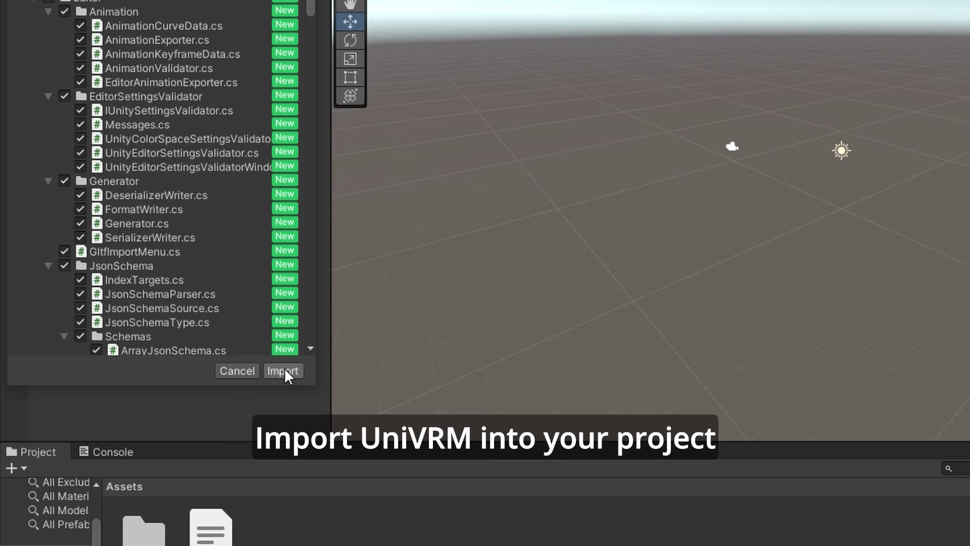
pyautogui.click(284, 371)
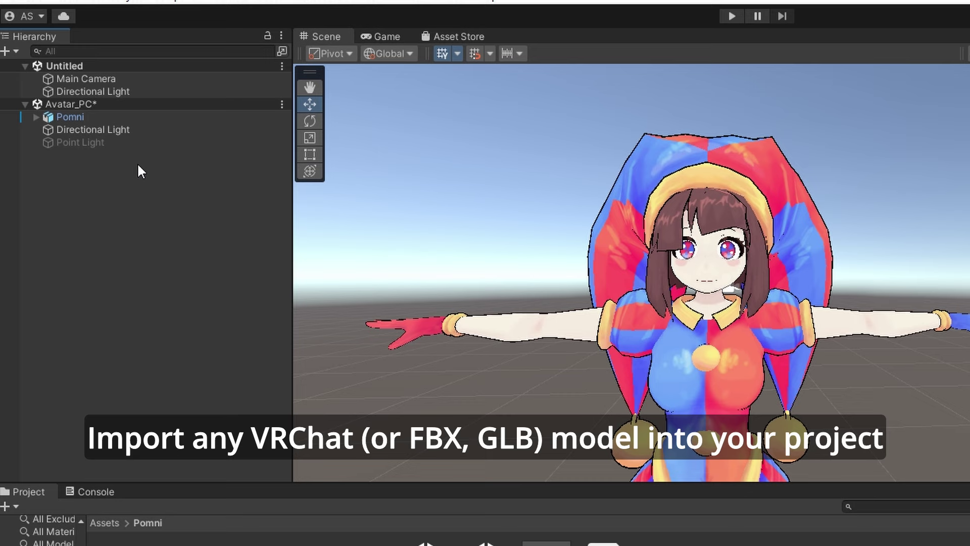
# Step: Select the Pomni avatar and orbit and zoom the Scene view around it
pyautogui.click(96, 116)
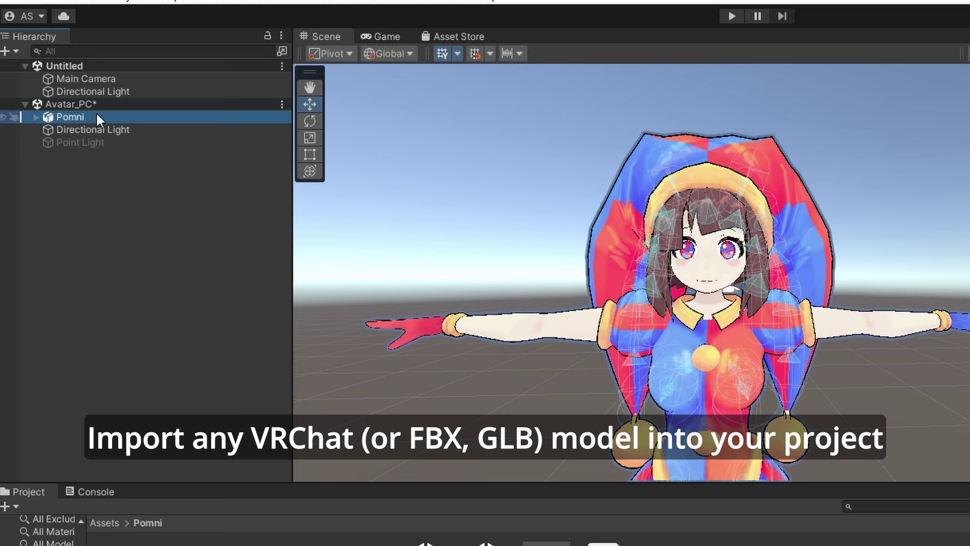
pyautogui.moveTo(528, 274)
pyautogui.keyDown('alt'); pyautogui.mouseDown()
pyautogui.moveTo(555, 273)
pyautogui.moveTo(541, 275)
pyautogui.mouseUp(); pyautogui.keyUp('alt')
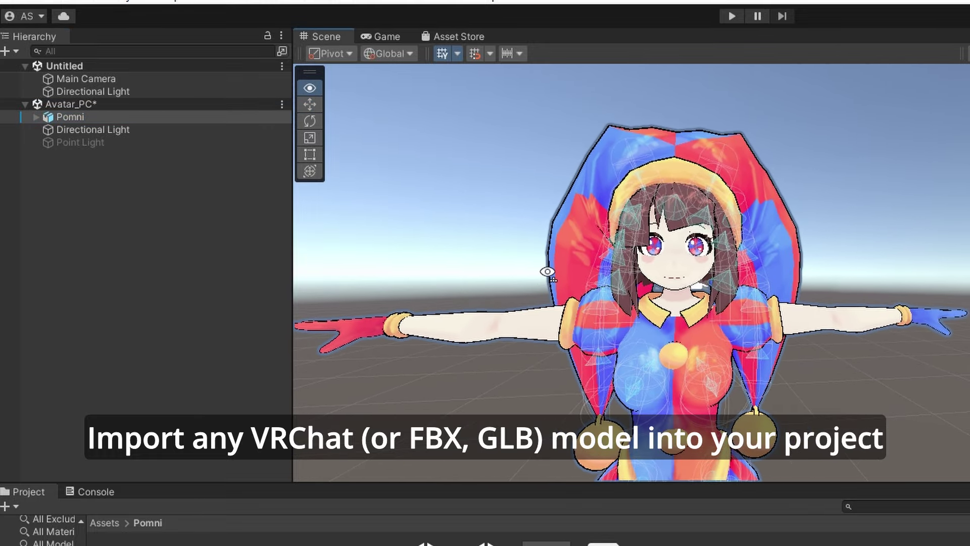
pyautogui.scroll(-3, 547, 298)
pyautogui.scroll(3, 547, 298)
pyautogui.scroll(2, 522, 275)
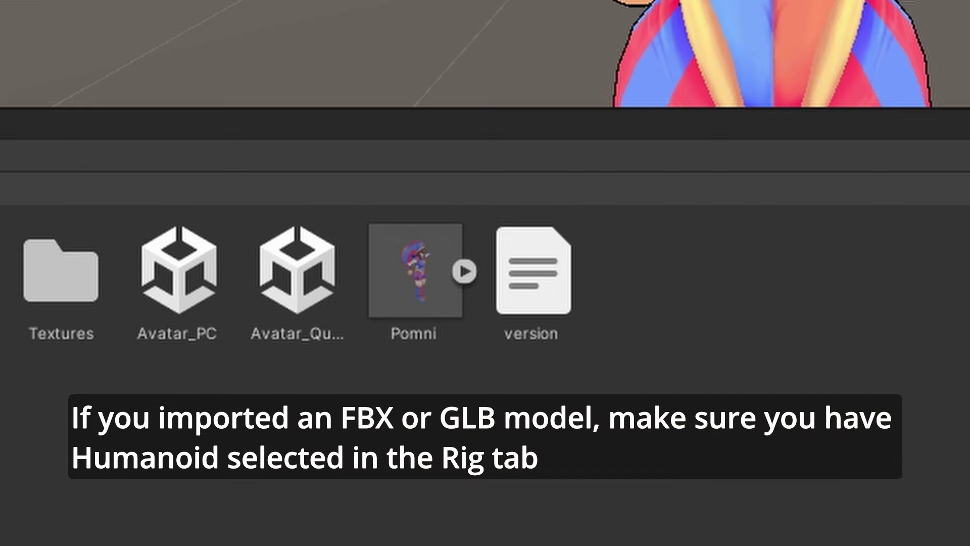
# Step: Set the Pomni model's rig Animation Type to Humanoid
pyautogui.click(421, 304)
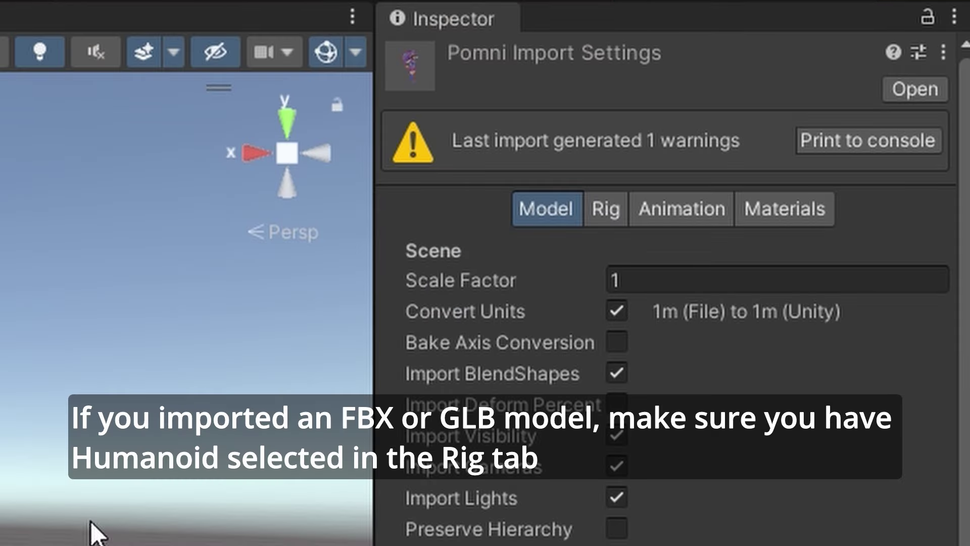
pyautogui.click(598, 211)
pyautogui.click(678, 250)
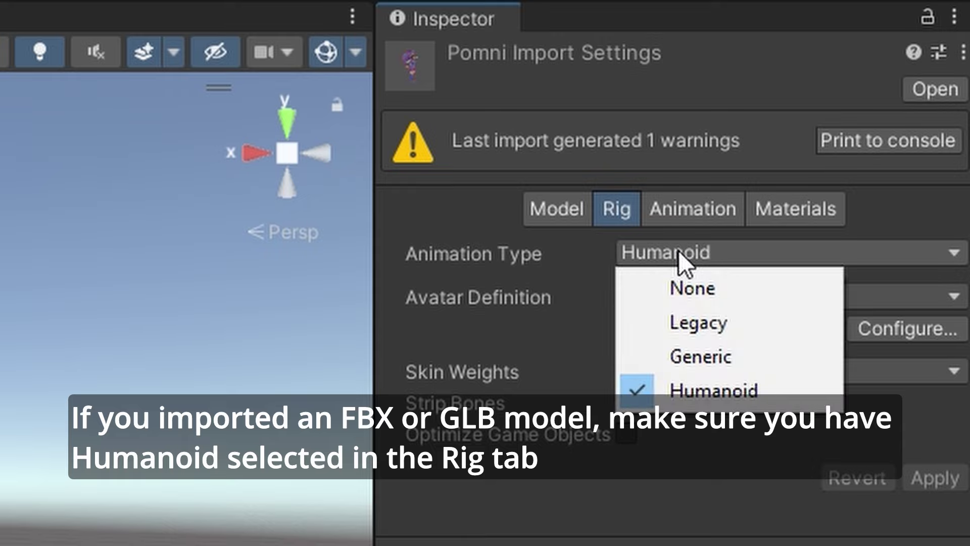
pyautogui.click(672, 383)
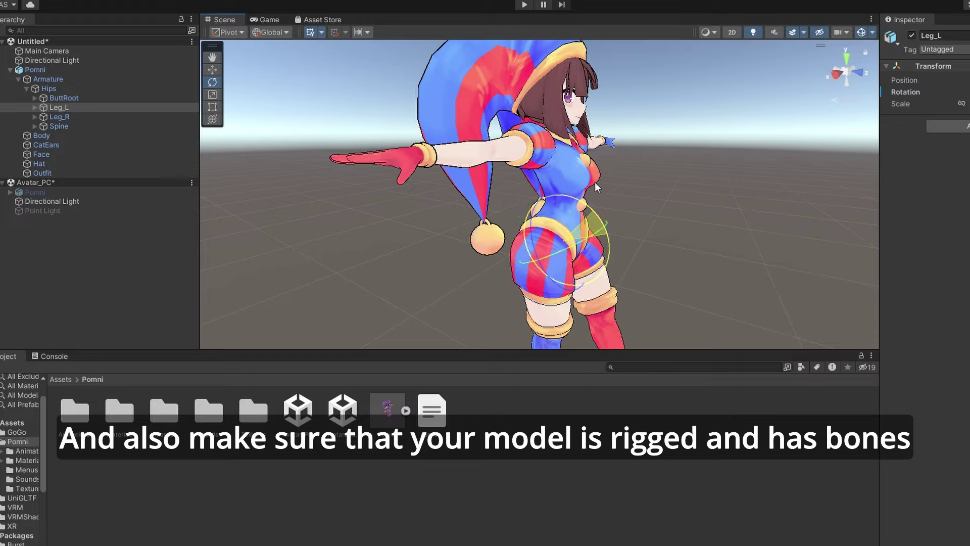
# Step: Test the left leg bone by rotating it, then open Pomni's Materials folder
pyautogui.moveTo(595, 182); pyautogui.dragTo(595, 216)
pyautogui.keyDown('alt'); pyautogui.moveTo(667, 143); pyautogui.dragTo(656, 142); pyautogui.keyUp('alt')
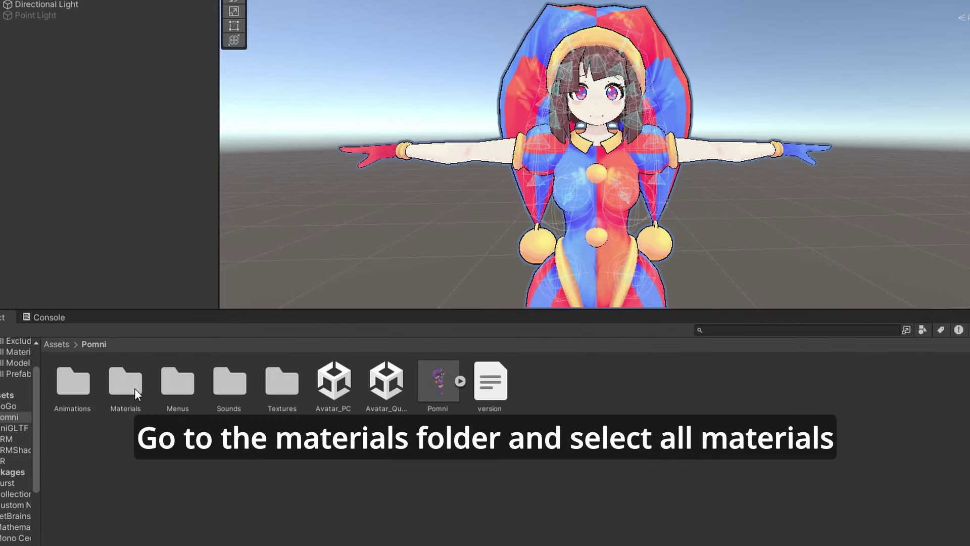
pyautogui.doubleClick(134, 388)
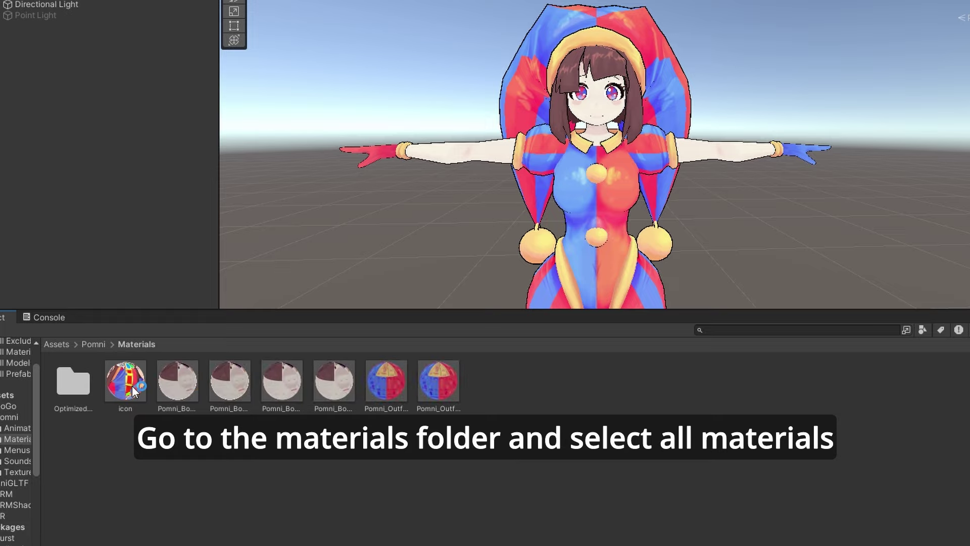
# Step: Select all seven Pomni materials and switch their shader to UniGLTF/UniUnlit
pyautogui.click(132, 386)
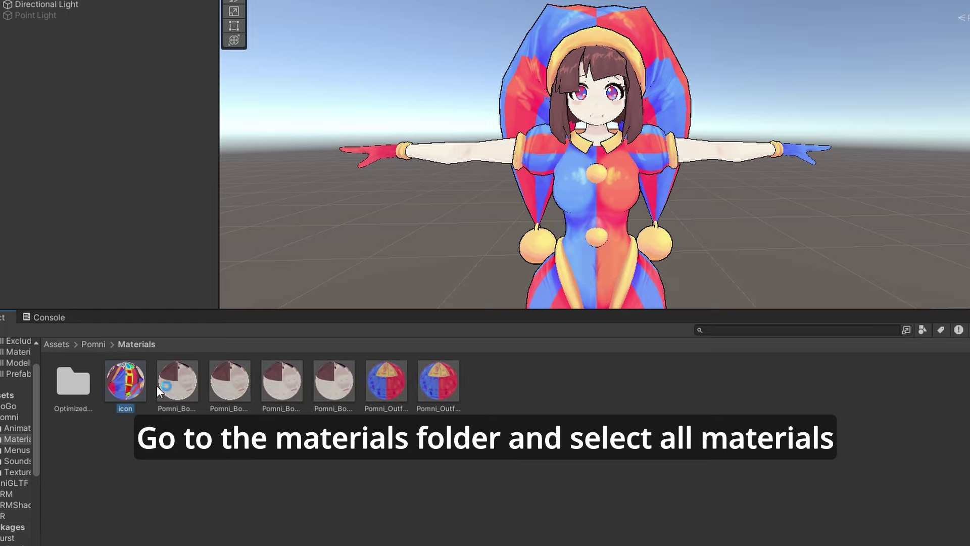
pyautogui.keyDown('shift'); pyautogui.click(431, 387); pyautogui.keyUp('shift')
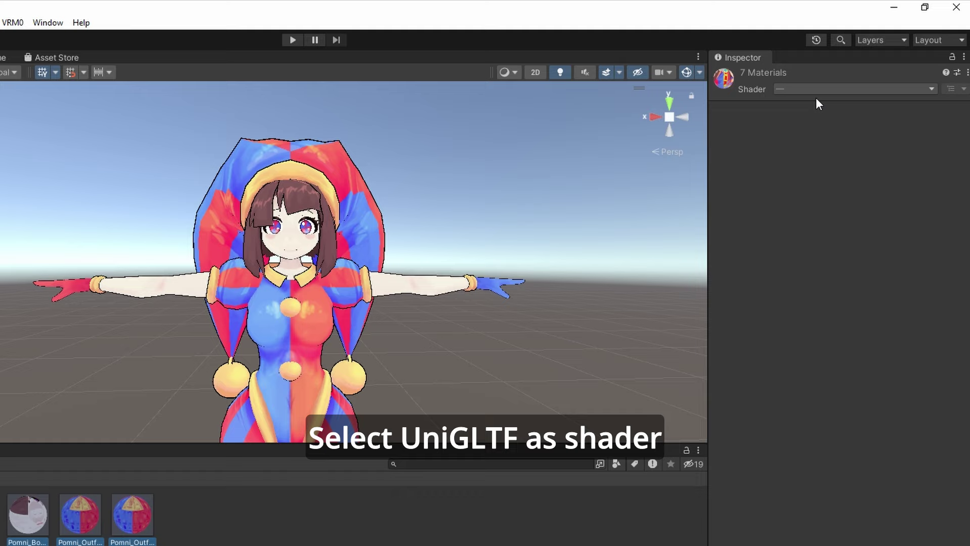
pyautogui.click(818, 90)
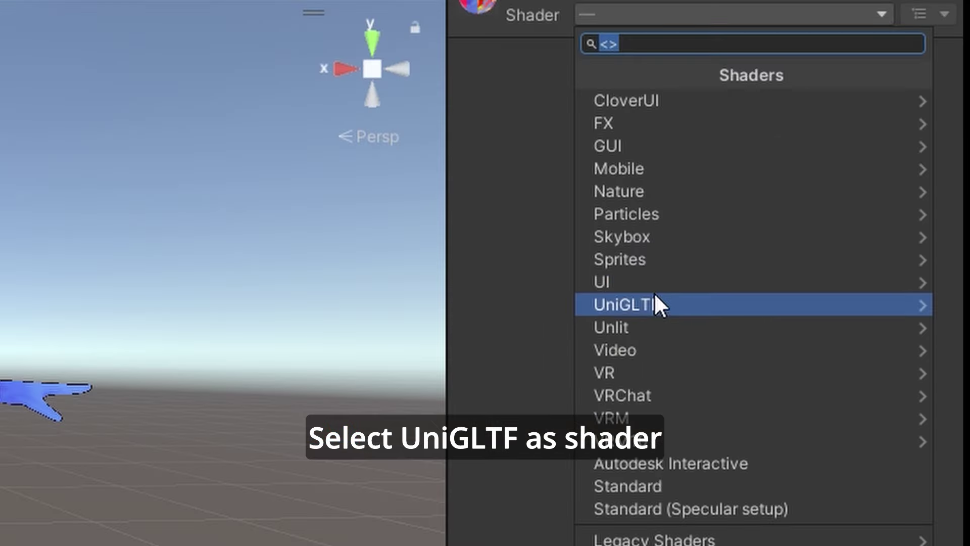
pyautogui.click(815, 237)
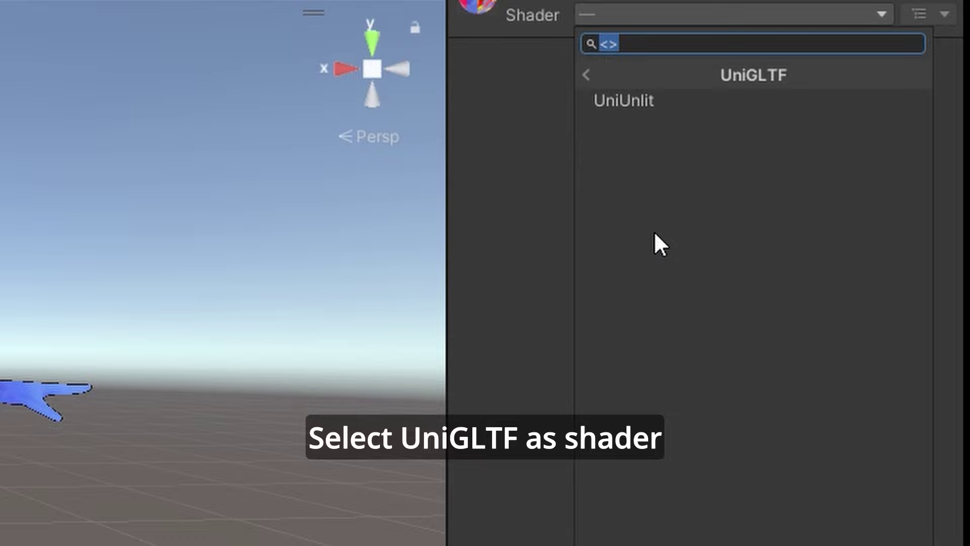
pyautogui.click(641, 104)
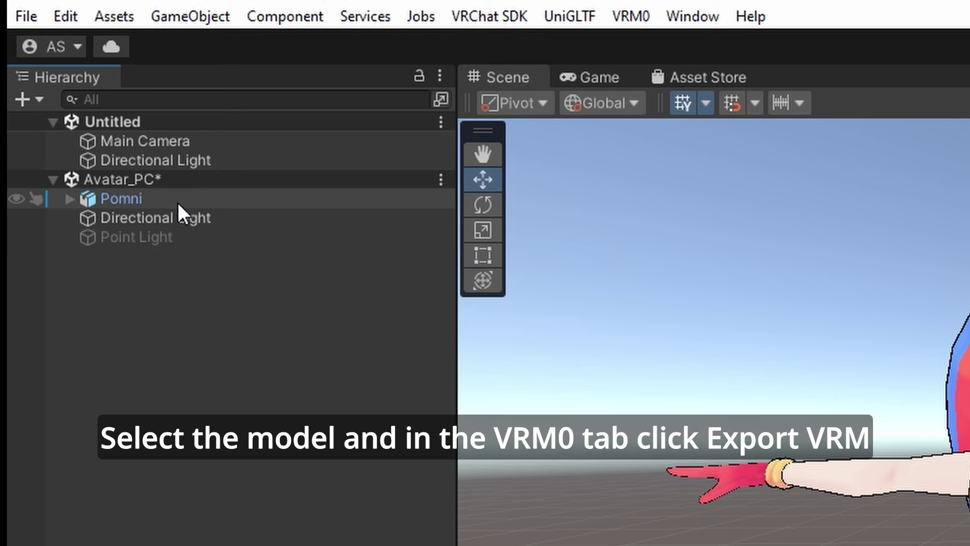
# Step: Select Pomni and open the VRM0 > Export VRM 0.x window to check for errors
pyautogui.click(178, 200)
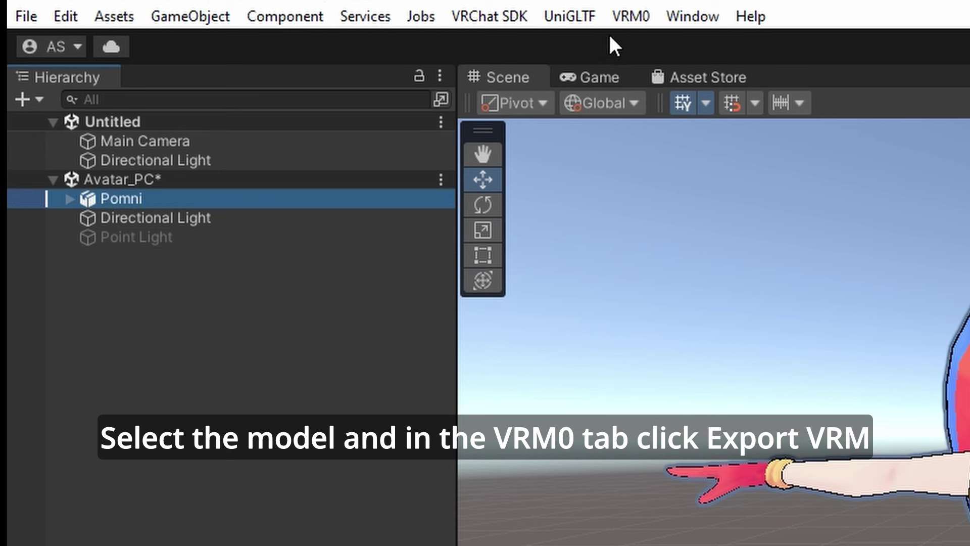
pyautogui.click(627, 16)
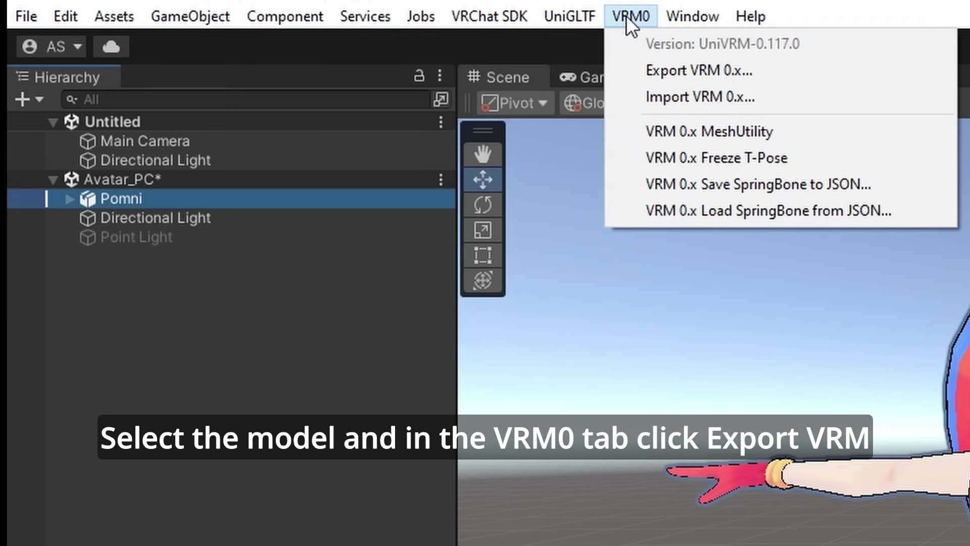
pyautogui.click(665, 70)
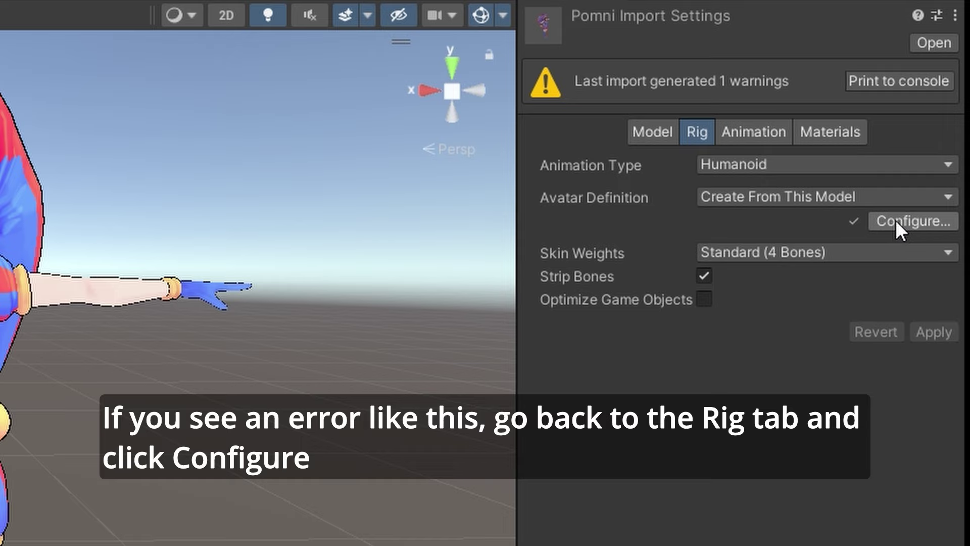
# Step: In Pomni's humanoid bone mapping, change the Jaw bone from HairFrontRoot to None
pyautogui.click(895, 220)
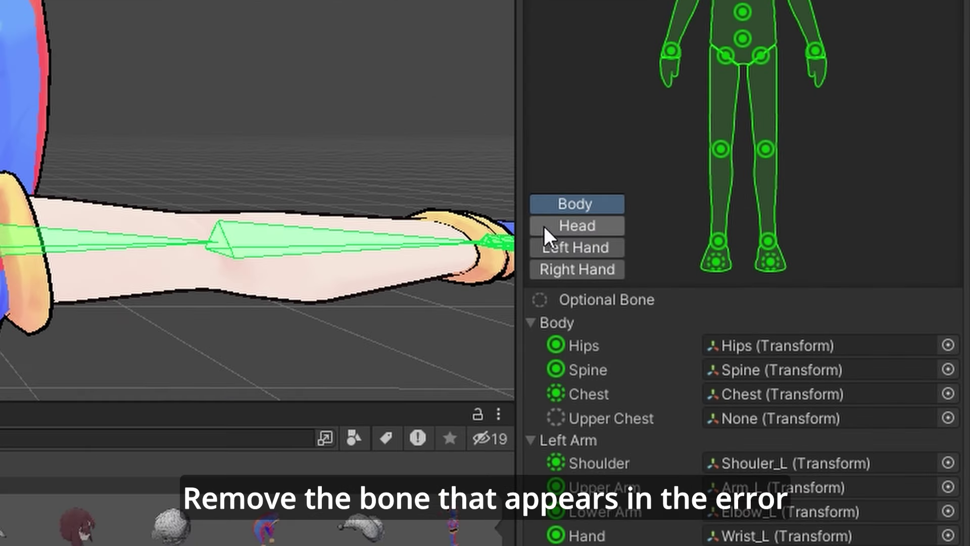
pyautogui.click(560, 231)
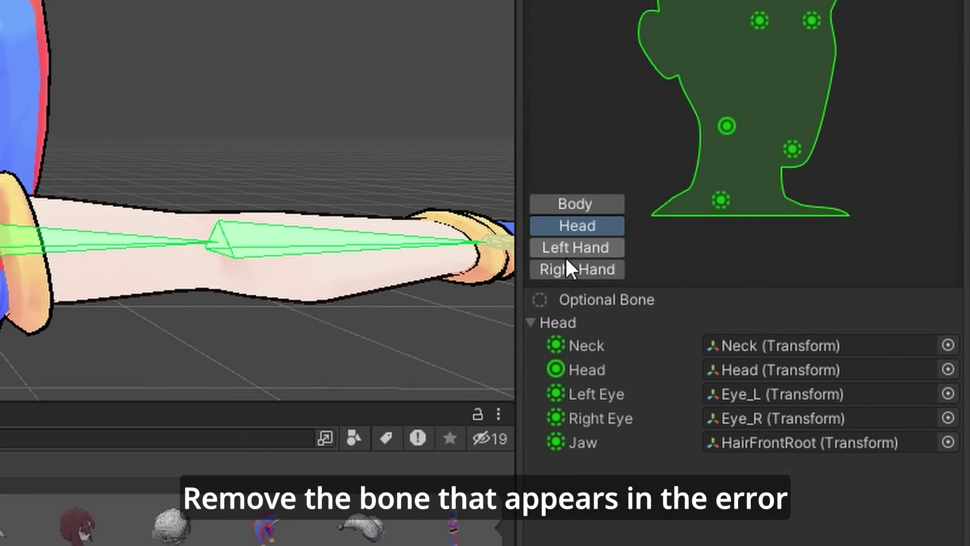
pyautogui.click(946, 442)
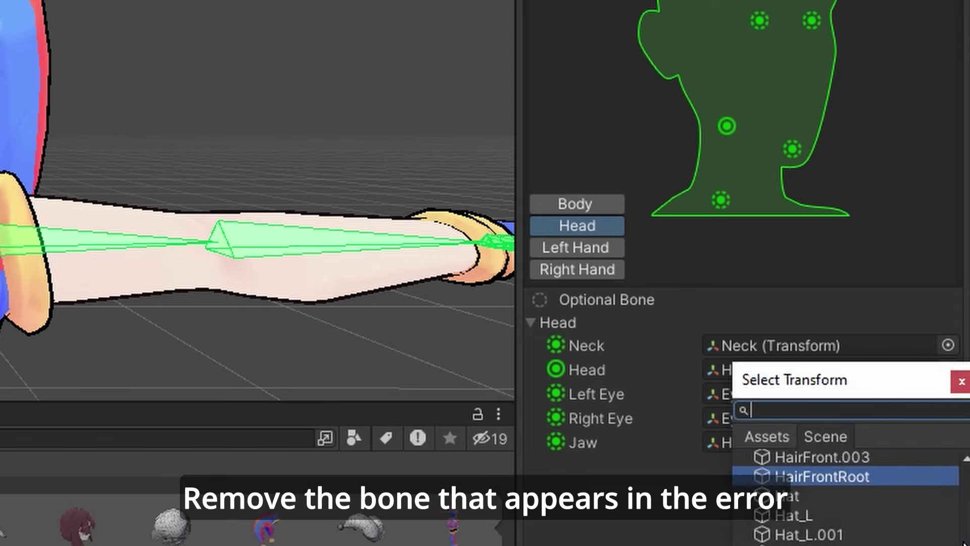
pyautogui.scroll(5, 846, 500)
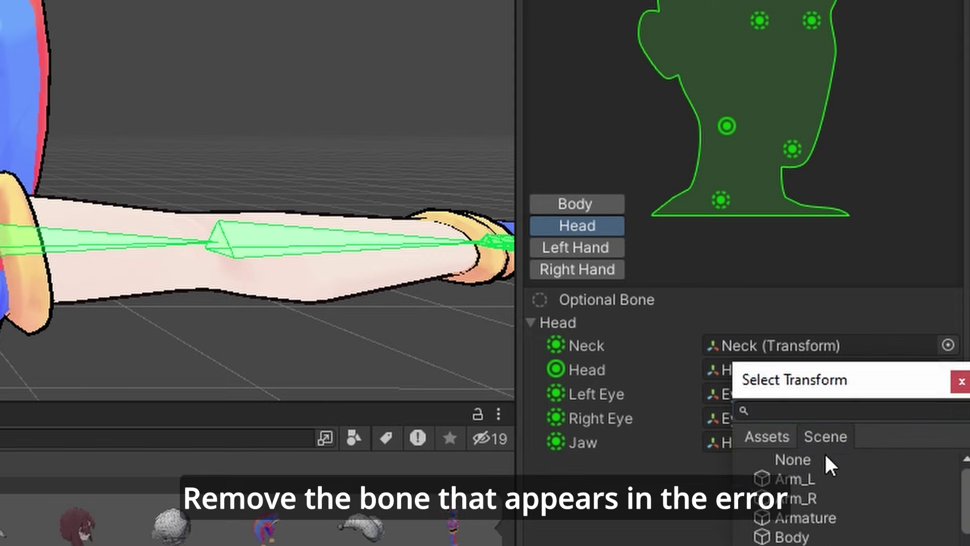
pyautogui.click(793, 458)
pyautogui.click(793, 456)
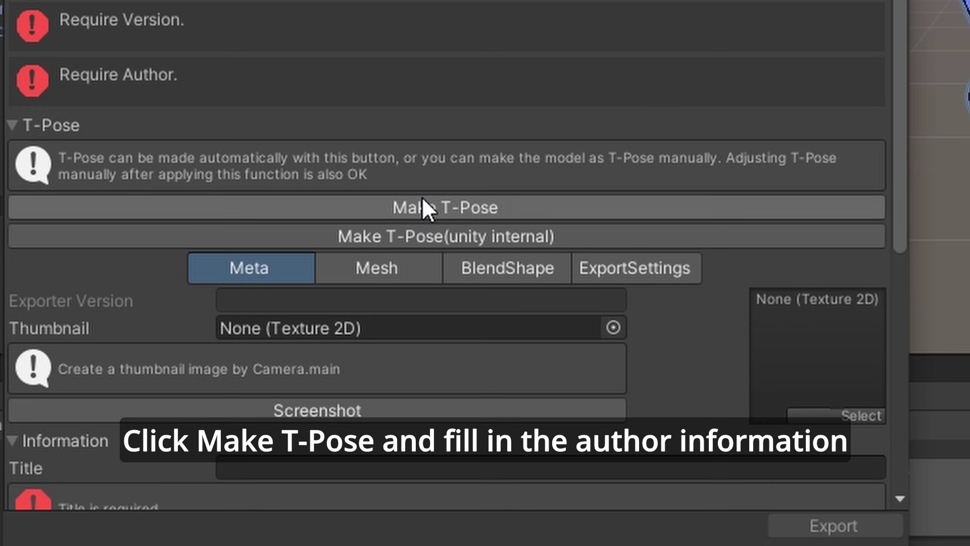
# Step: Apply Make T-Pose to the avatar in the VRM export window
pyautogui.click(422, 196)
pyautogui.scroll(-3, 877, 43)
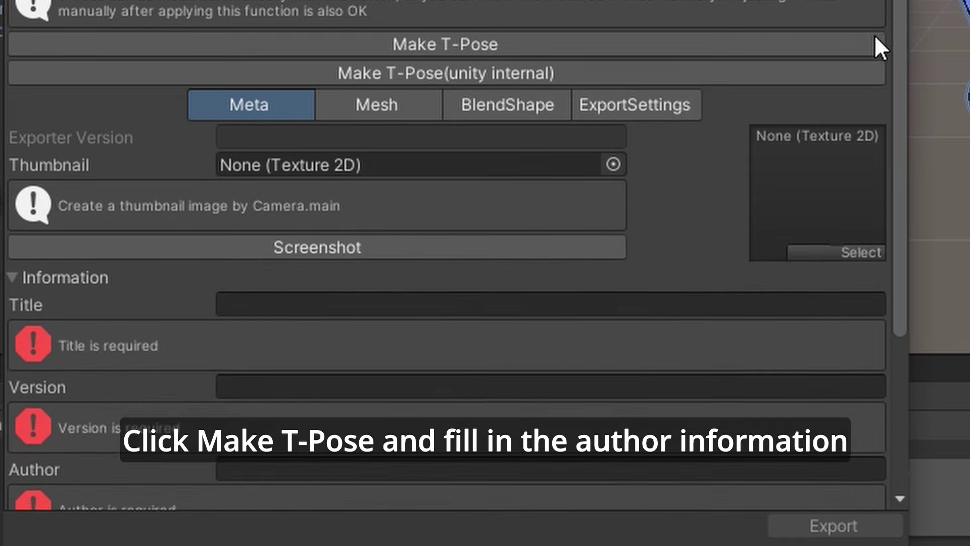
pyautogui.scroll(-5, 845, 201)
# Step: Enter title Pomni, version 1 and an author name in the export Information
pyautogui.click(291, 15)
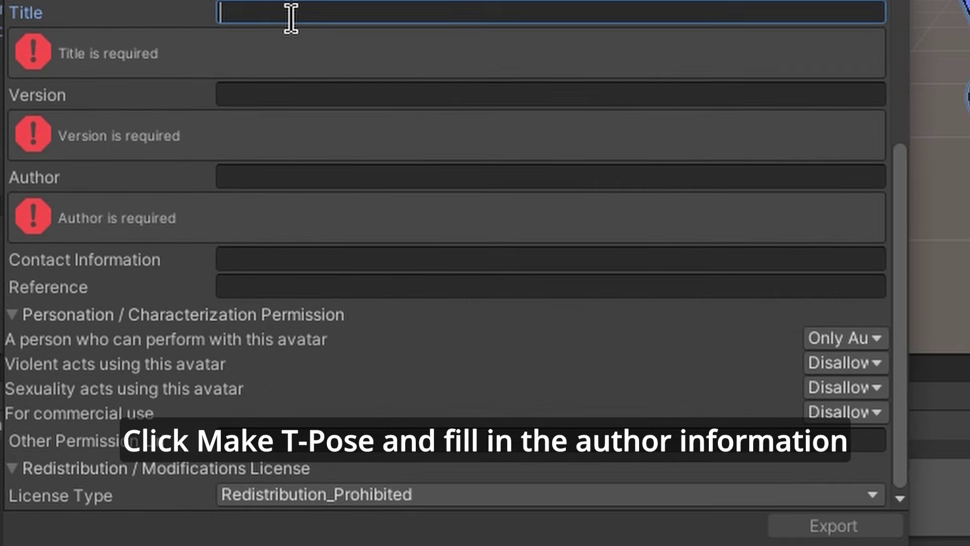
pyautogui.write('Pomni')
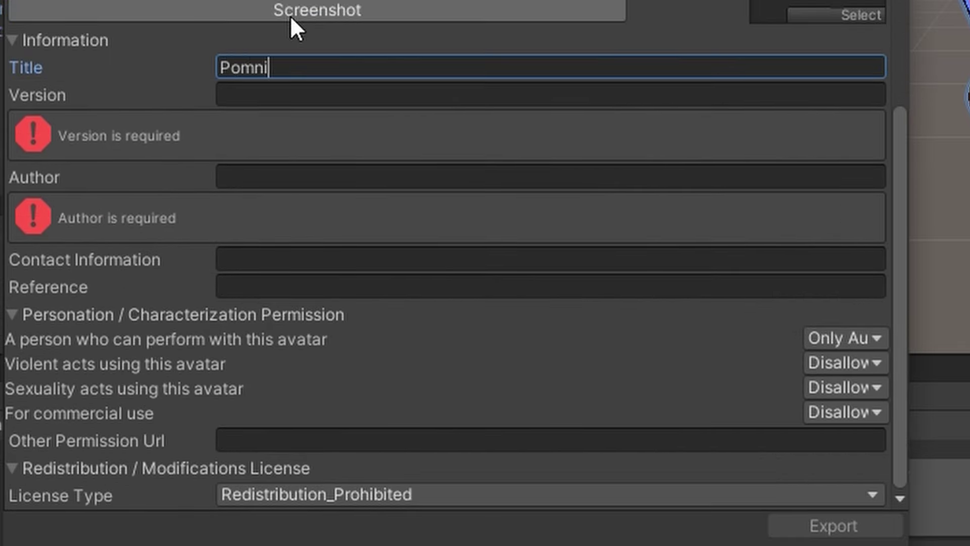
pyautogui.click(262, 93)
pyautogui.write('1')
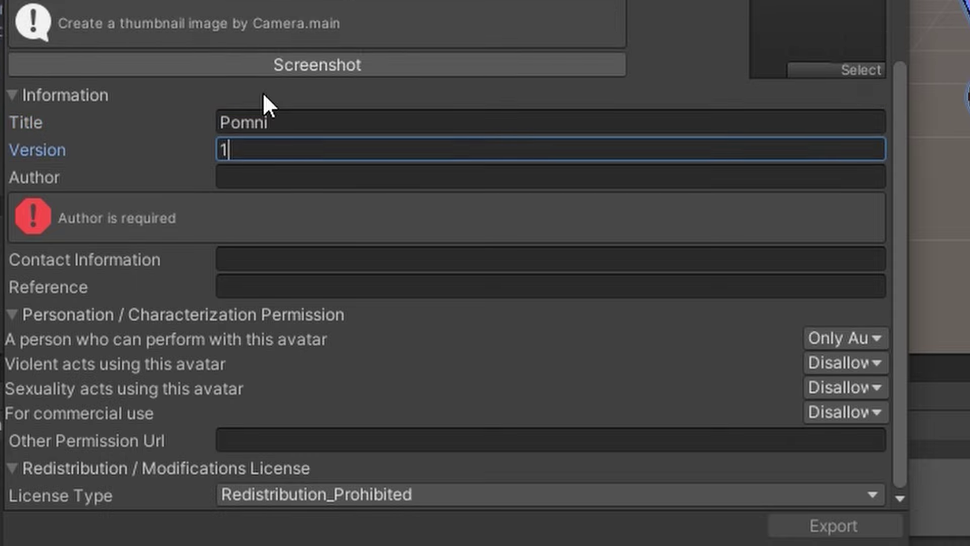
pyautogui.click(238, 177)
pyautogui.write('Tes')
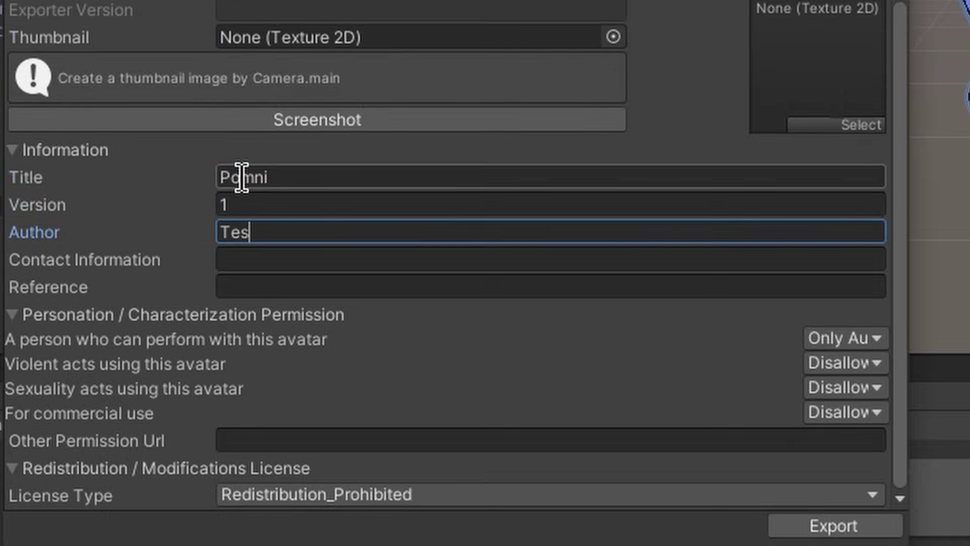
pyautogui.write('t1')
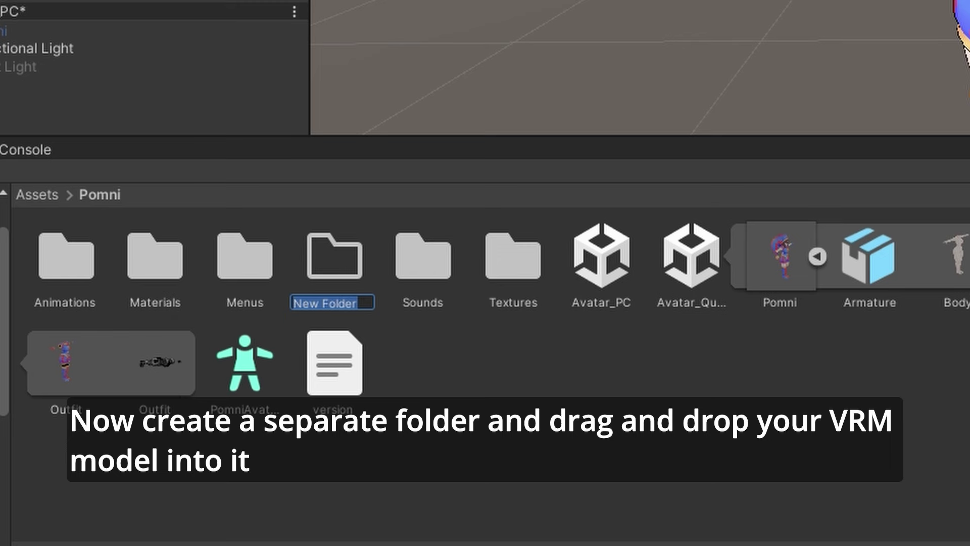
pyautogui.write('vrmpo')
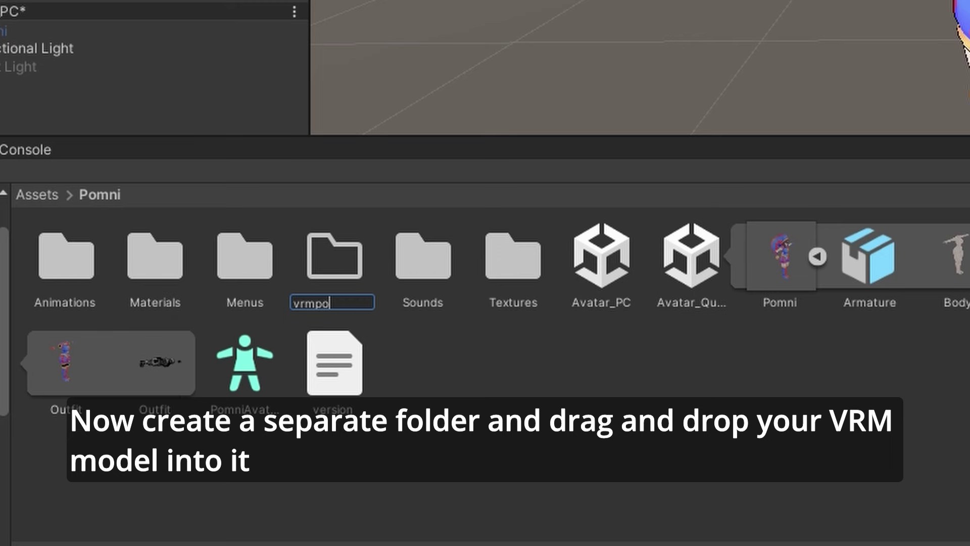
pyautogui.write('mni')
# Step: Create the vrmpomni folder and drag the exported VRM file into it
pyautogui.press('Return')
pyautogui.doubleClick(352, 292)
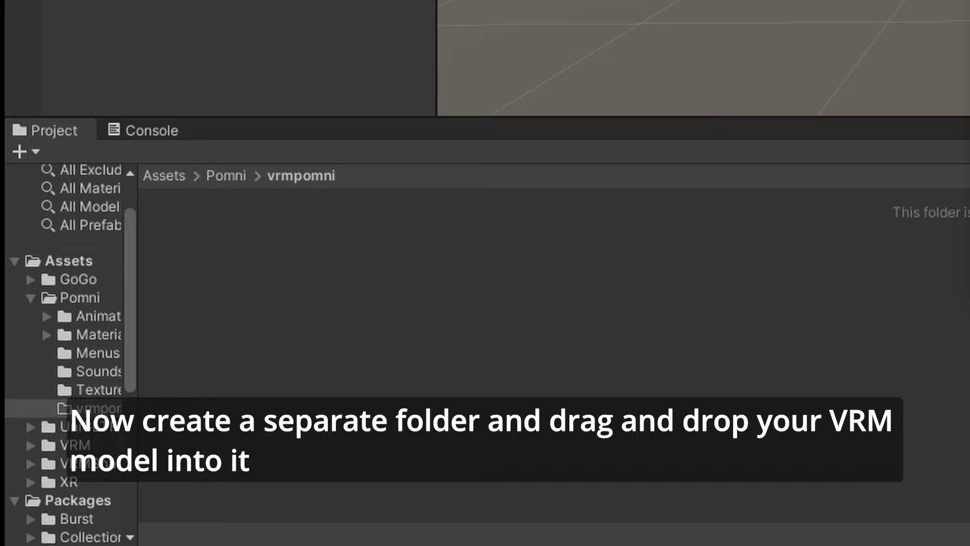
pyautogui.moveTo(448, 284); pyautogui.dragTo(401, 289)
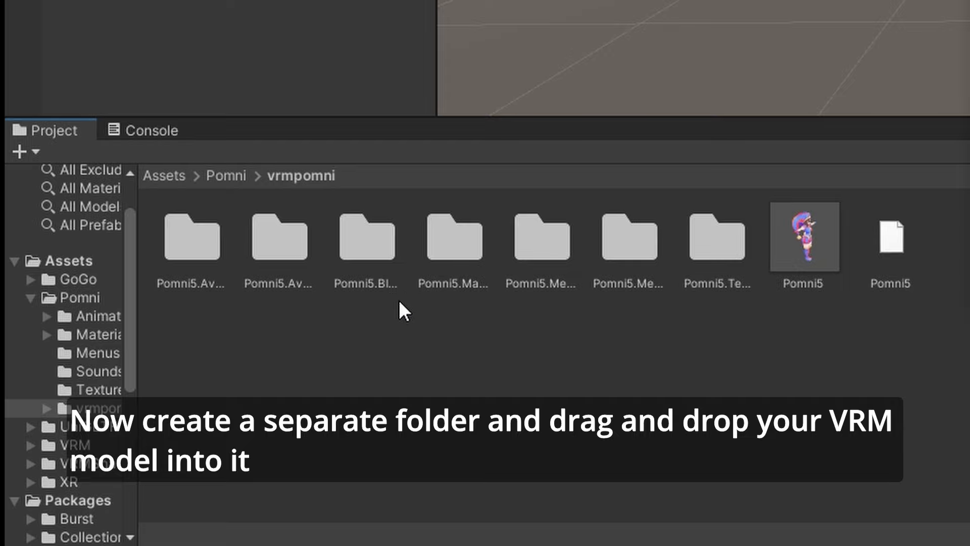
# Step: Select the imported Pomni5 prefab and scroll its Inspector to the VRM Blend Shape Proxy
pyautogui.click(804, 230)
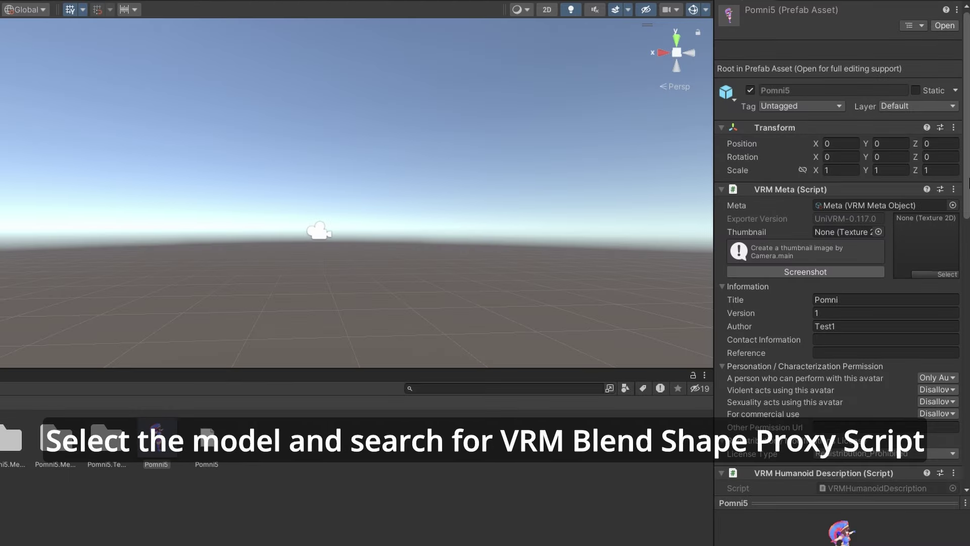
pyautogui.scroll(-5, 967, 229)
pyautogui.moveTo(967, 229); pyautogui.dragTo(962, 327)
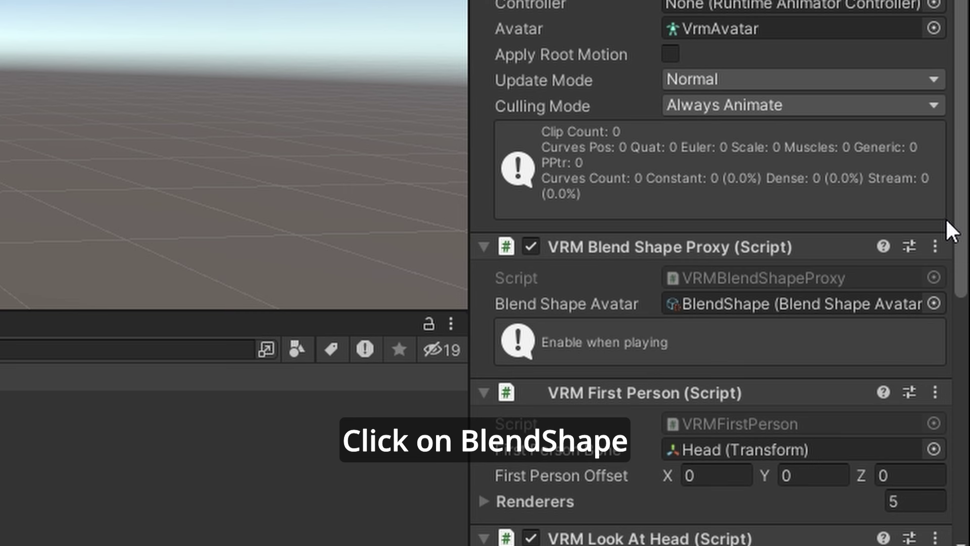
# Step: In the Angry expression clip, set the Emote_Angry blend shape to 100 for an angry face
pyautogui.click(786, 302)
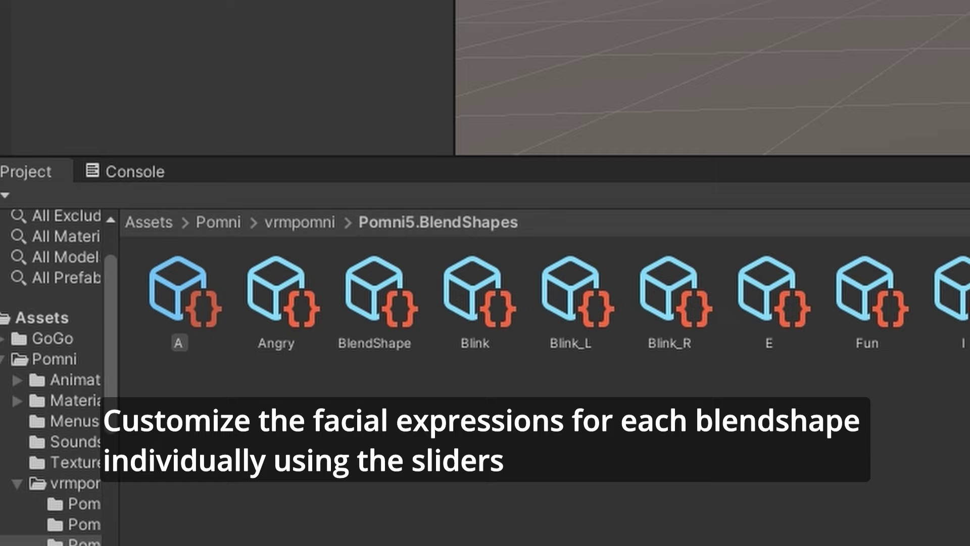
pyautogui.click(298, 293)
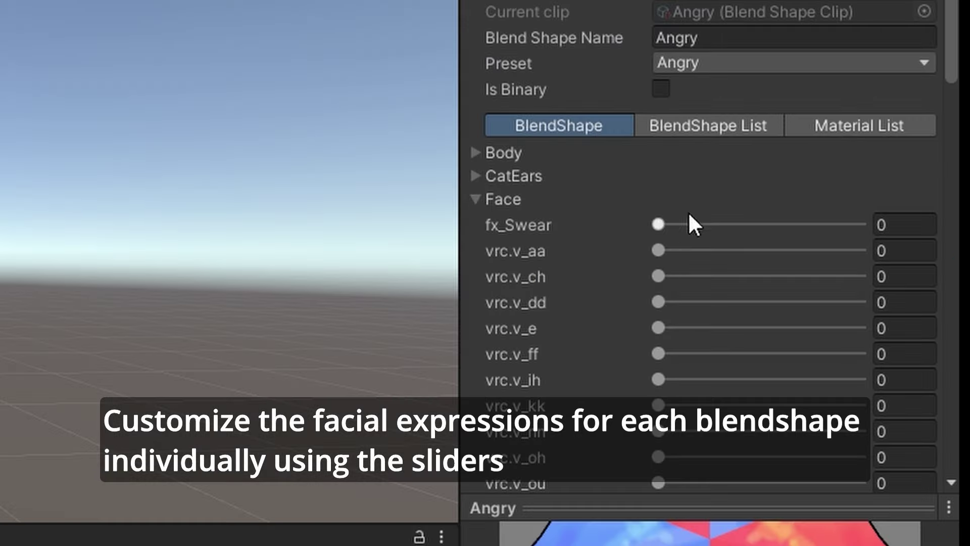
pyautogui.scroll(-5, 947, 104)
pyautogui.scroll(-5, 939, 141)
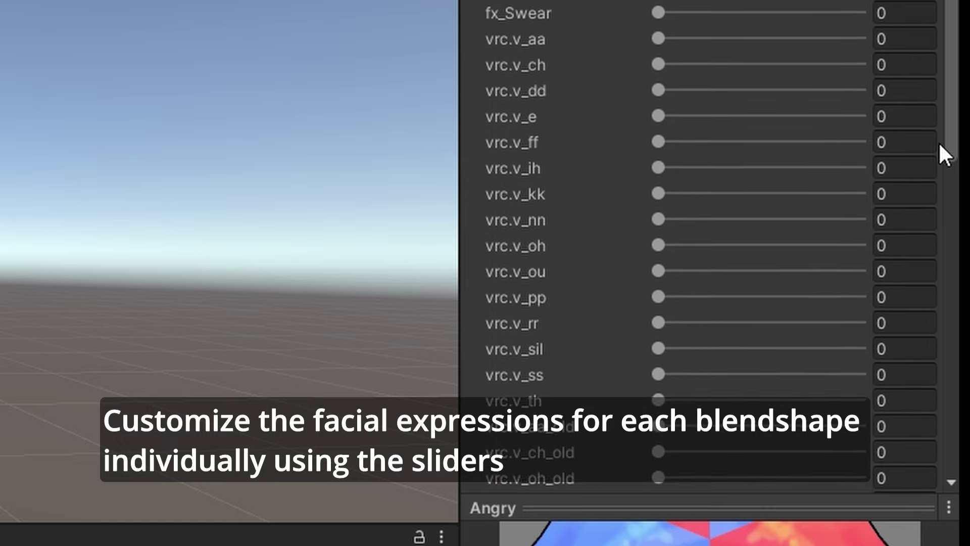
pyautogui.scroll(-4, 927, 186)
pyautogui.scroll(-2, 926, 186)
pyautogui.scroll(-2, 926, 206)
pyautogui.scroll(-3, 926, 206)
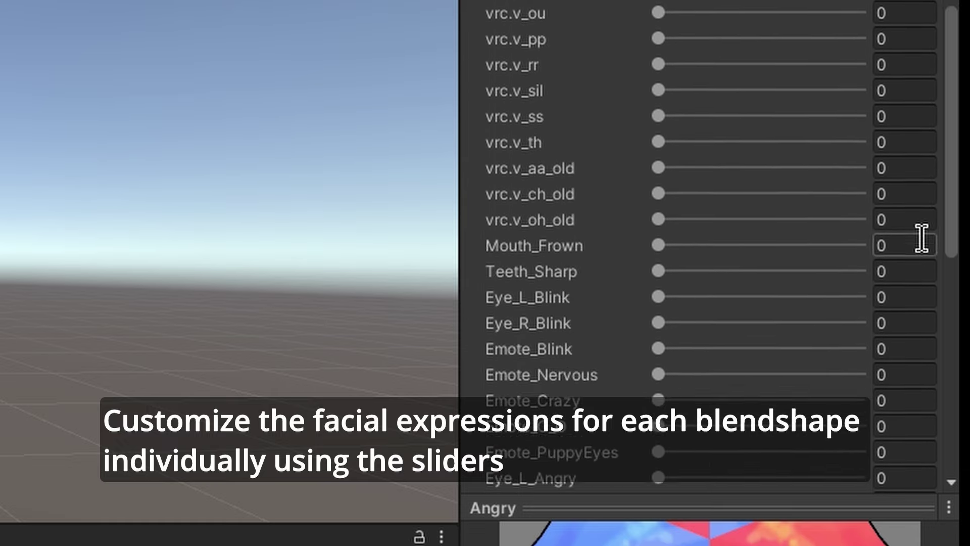
pyautogui.moveTo(675, 95); pyautogui.dragTo(931, 96)
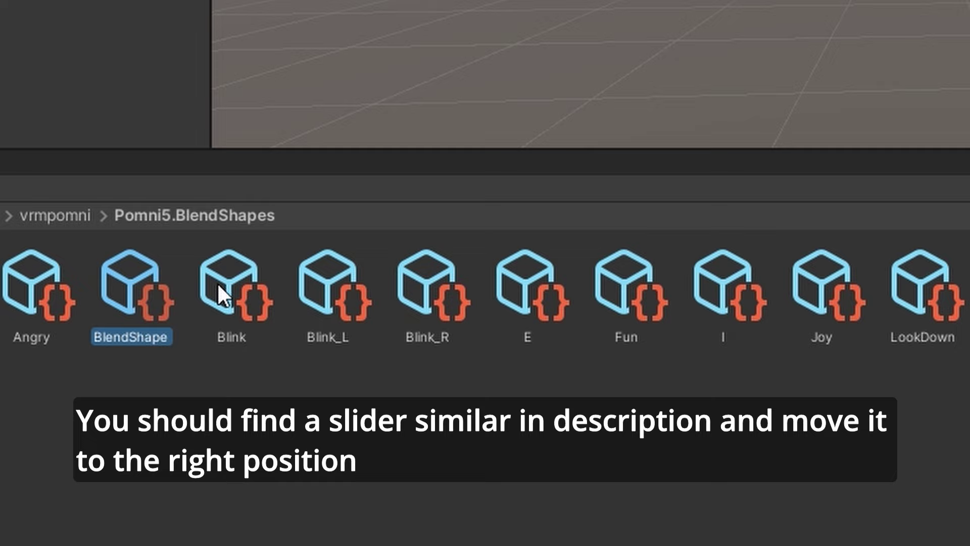
# Step: Raise Emote_Blink in the Blink clip so both eyes close
pyautogui.click(218, 283)
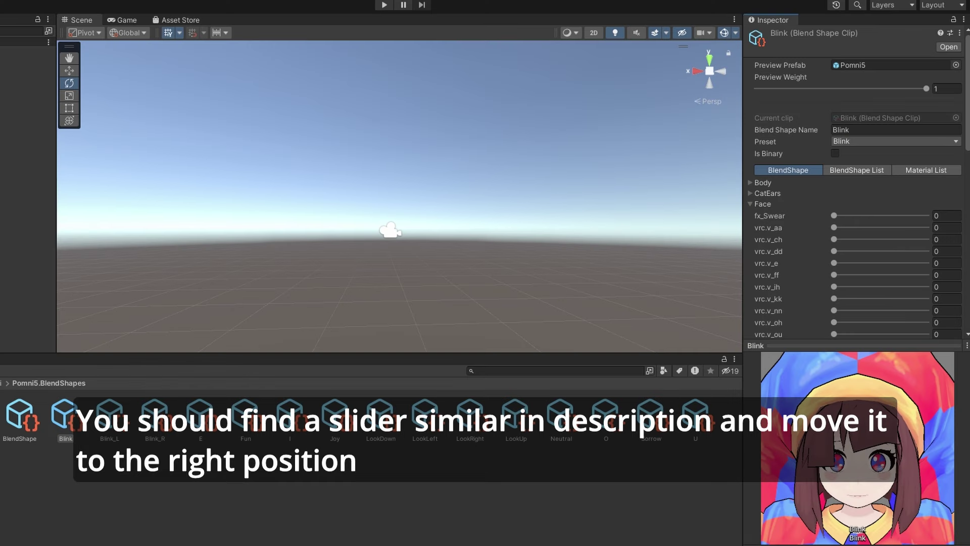
pyautogui.moveTo(967, 65); pyautogui.dragTo(962, 233)
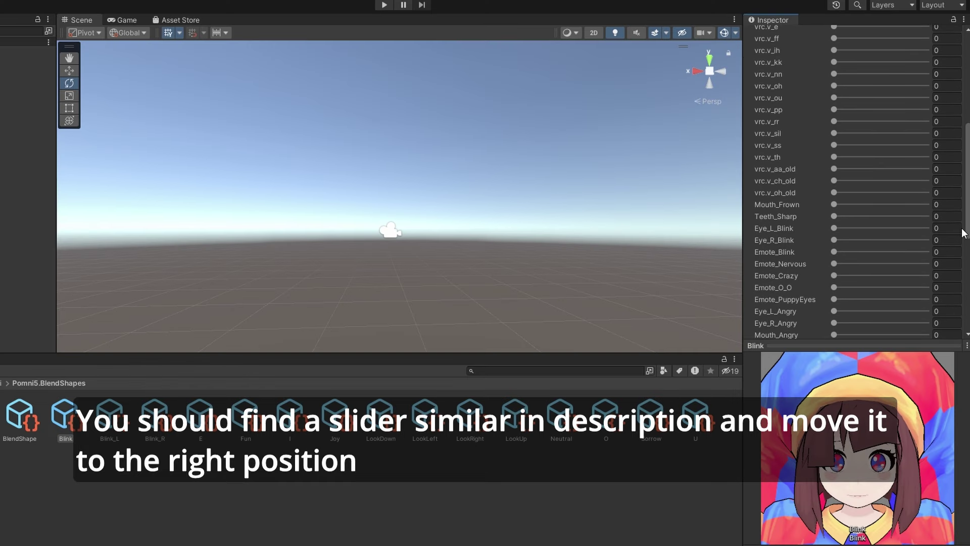
pyautogui.moveTo(835, 253); pyautogui.dragTo(926, 252)
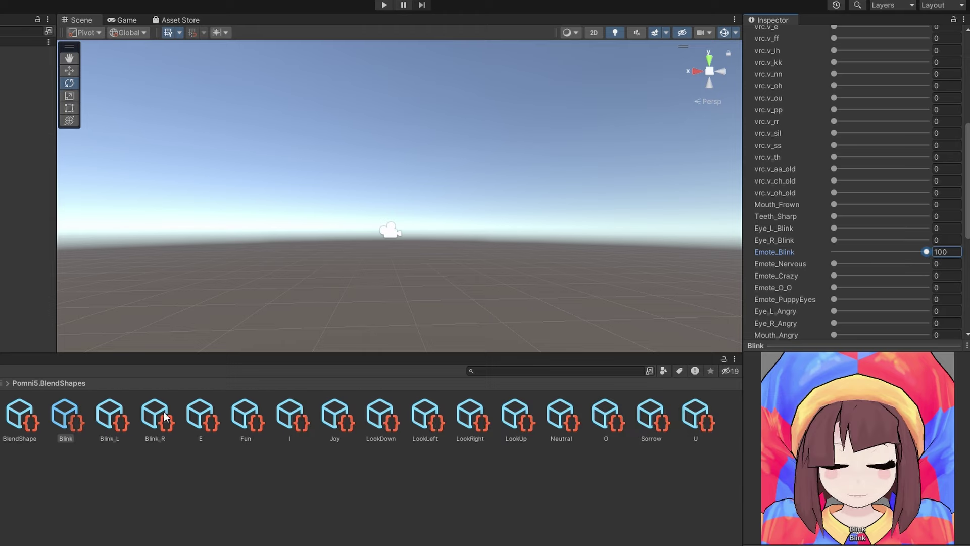
# Step: Set Eye_L_Blink to 100 in the Blink_L clip for a left-eye wink
pyautogui.click(110, 422)
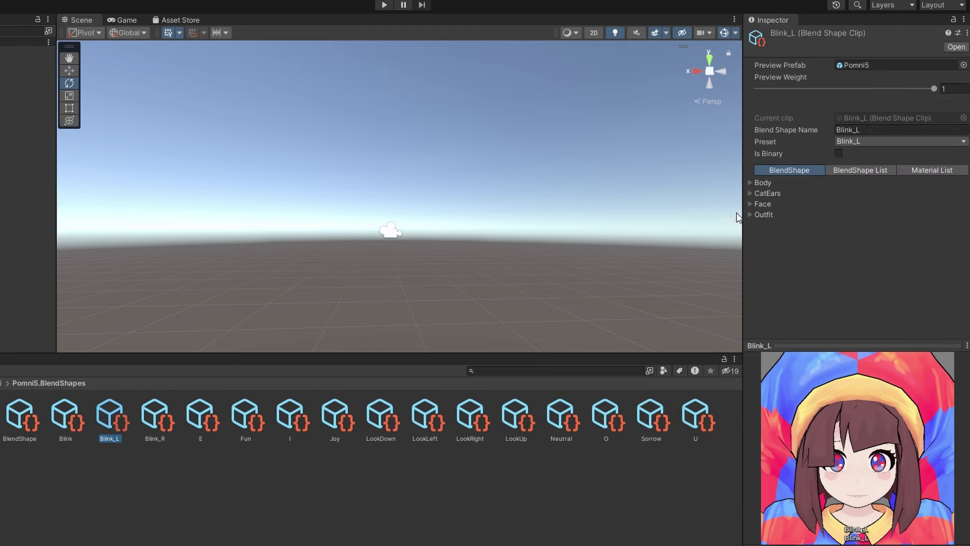
pyautogui.click(750, 204)
pyautogui.scroll(-2, 962, 182)
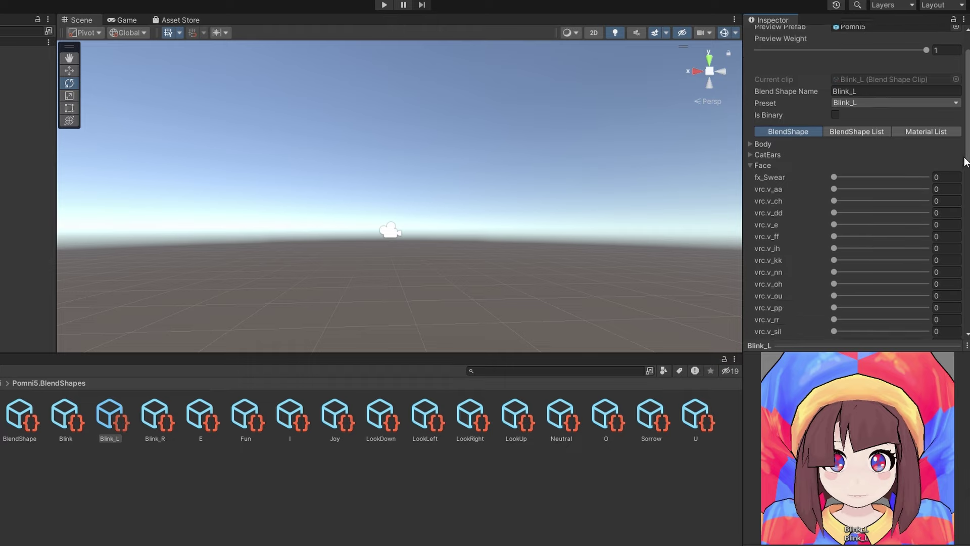
pyautogui.scroll(-6, 960, 202)
pyautogui.scroll(-2, 957, 226)
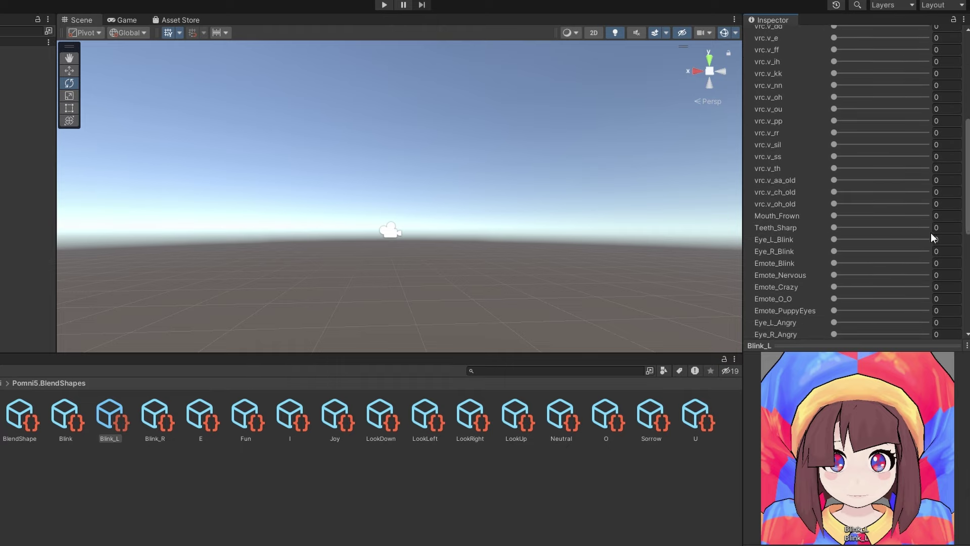
pyautogui.moveTo(834, 240); pyautogui.dragTo(905, 240)
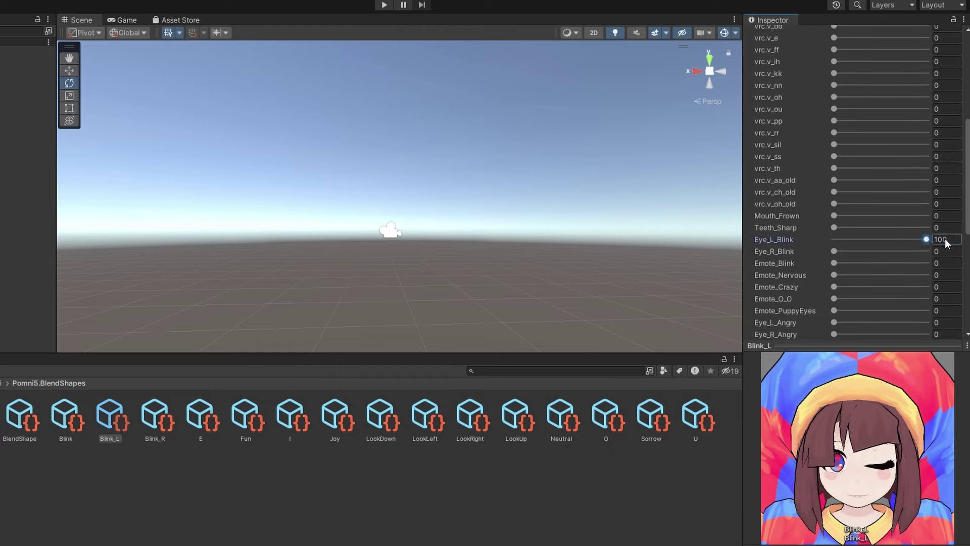
# Step: Show the Blink_R clip's Face blend shapes, scrolled down to the eye values
pyautogui.click(160, 416)
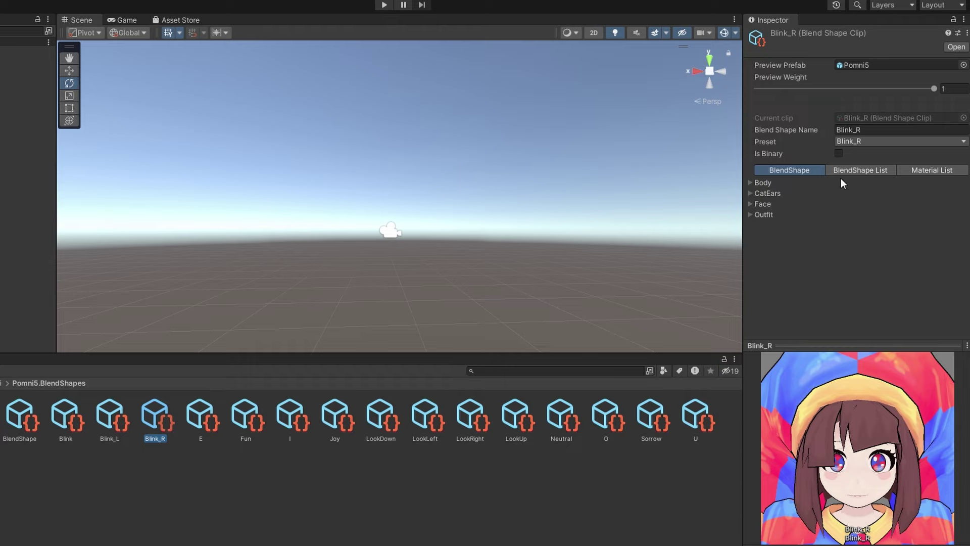
pyautogui.click(749, 203)
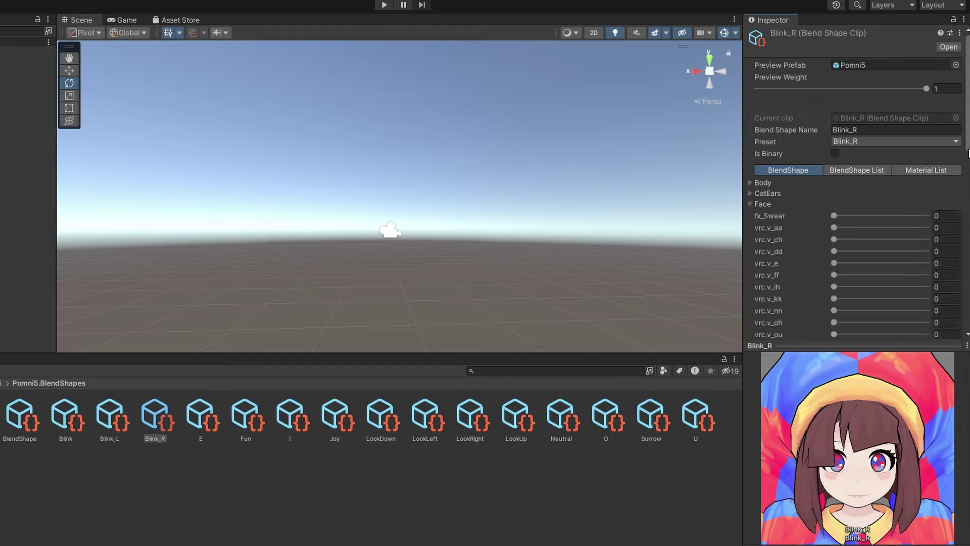
pyautogui.scroll(-5, 962, 190)
pyautogui.scroll(-2, 957, 209)
pyautogui.scroll(-2, 956, 216)
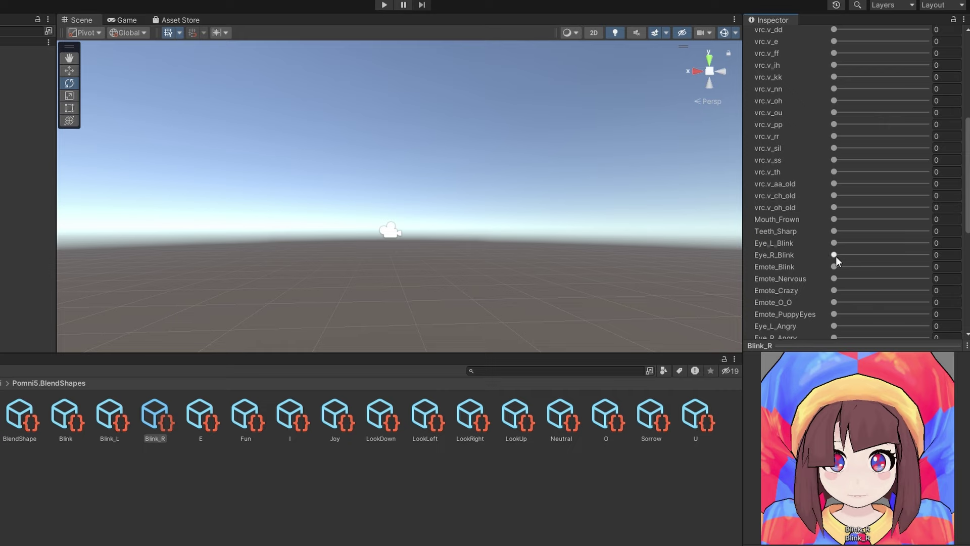
# Step: Preview the E, U, Sorrow, O, Neutral, LookUp/Right/Left/Down and Joy expression clips
pyautogui.click(201, 416)
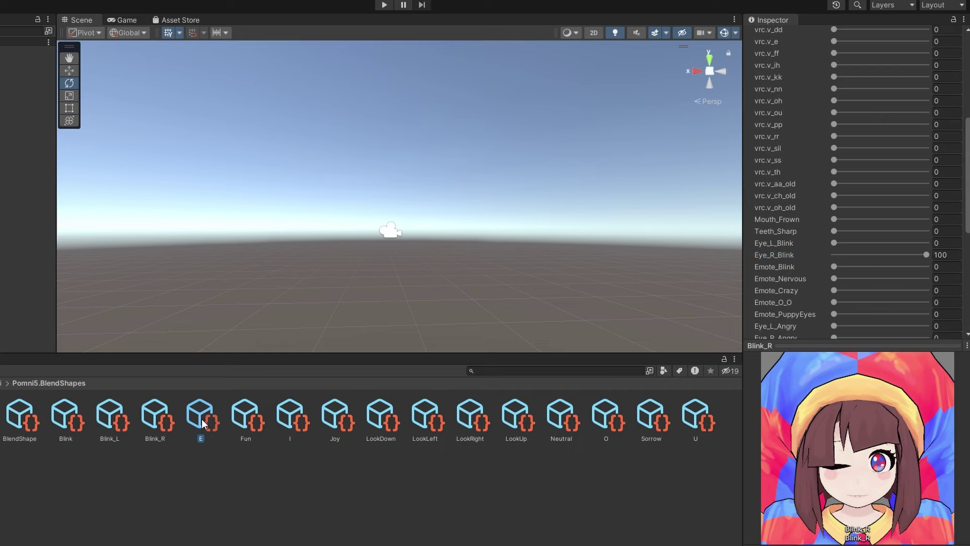
pyautogui.click(692, 419)
pyautogui.click(642, 416)
pyautogui.click(598, 422)
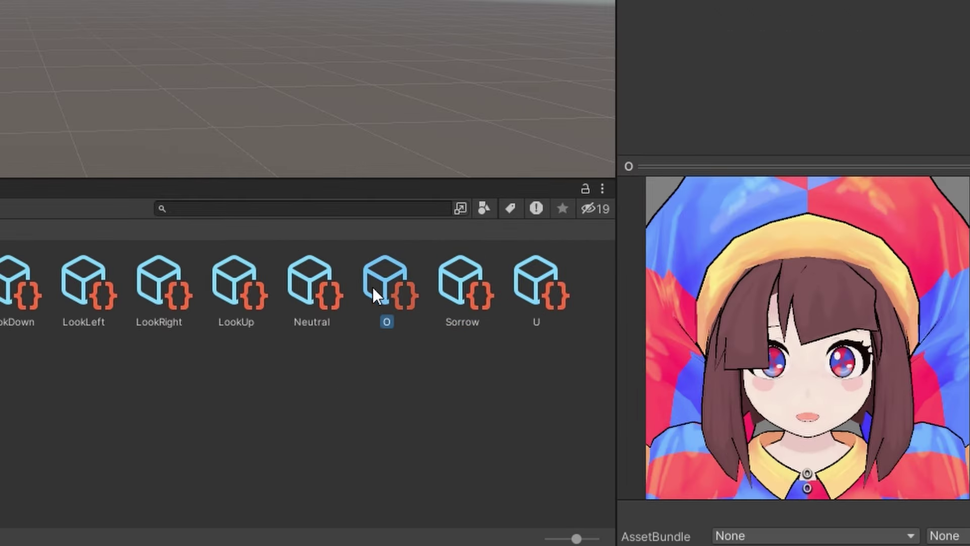
pyautogui.click(283, 287)
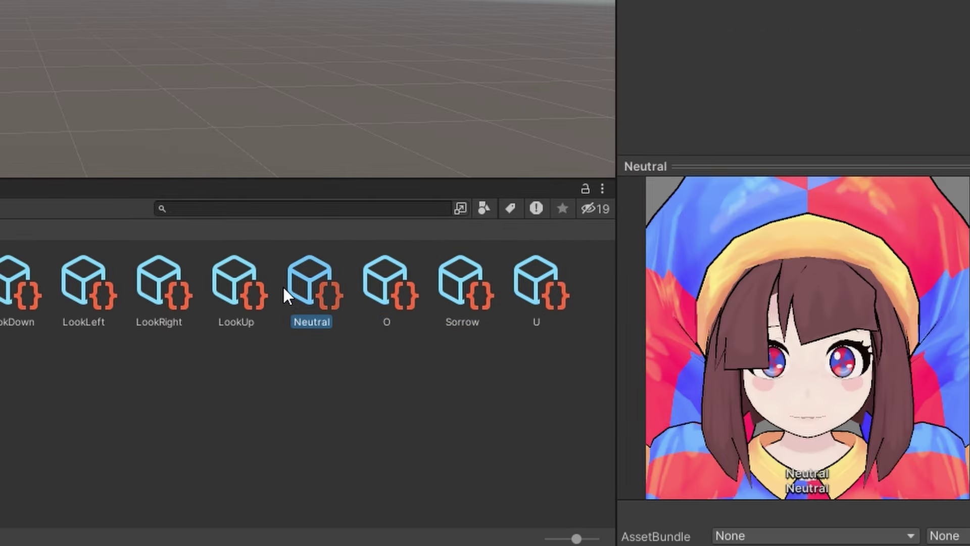
pyautogui.click(232, 286)
pyautogui.click(172, 285)
pyautogui.click(83, 287)
pyautogui.click(1, 298)
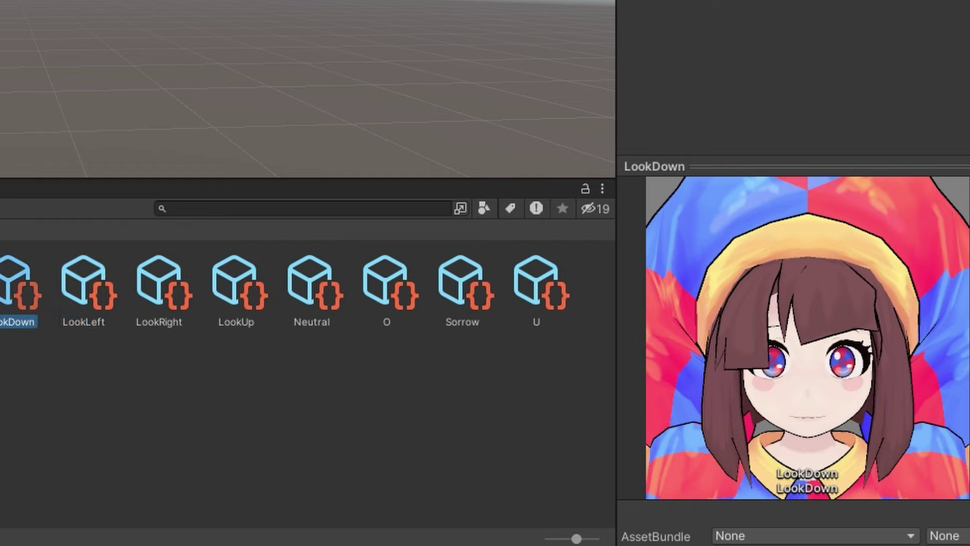
pyautogui.click(1, 288)
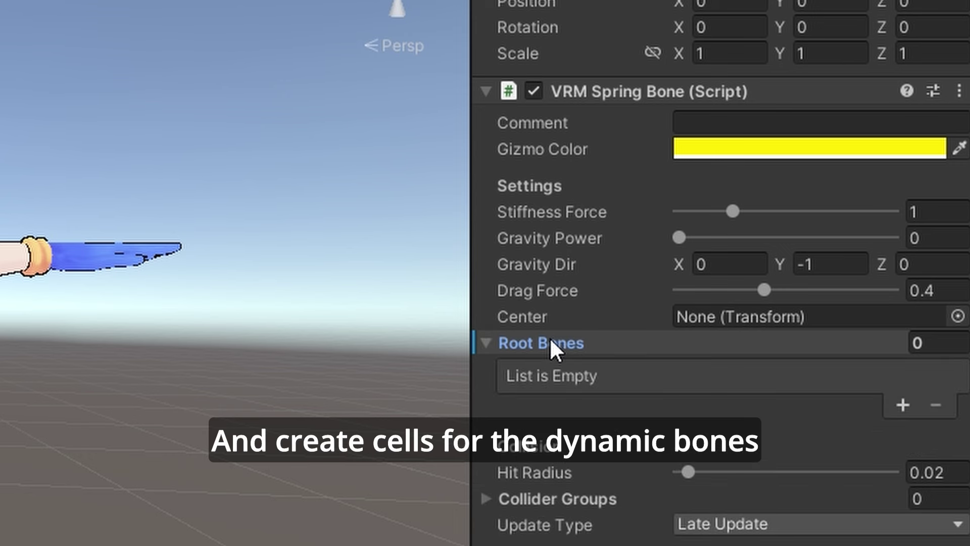
# Step: Expand the Root Bones list to 20 slots and reveal the hair and hat bones in the Hierarchy
pyautogui.click(943, 342)
pyautogui.write('2')
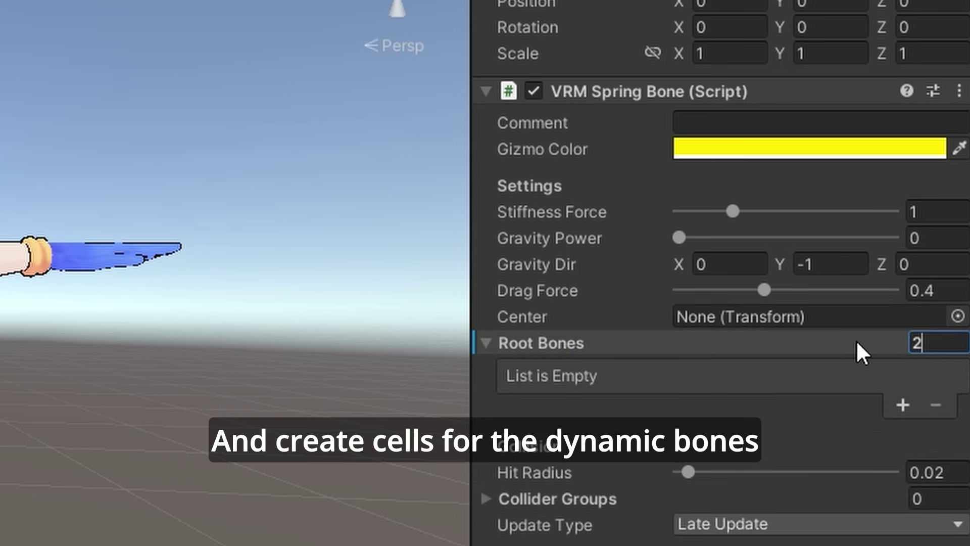
pyautogui.write('0')
pyautogui.press('Return')
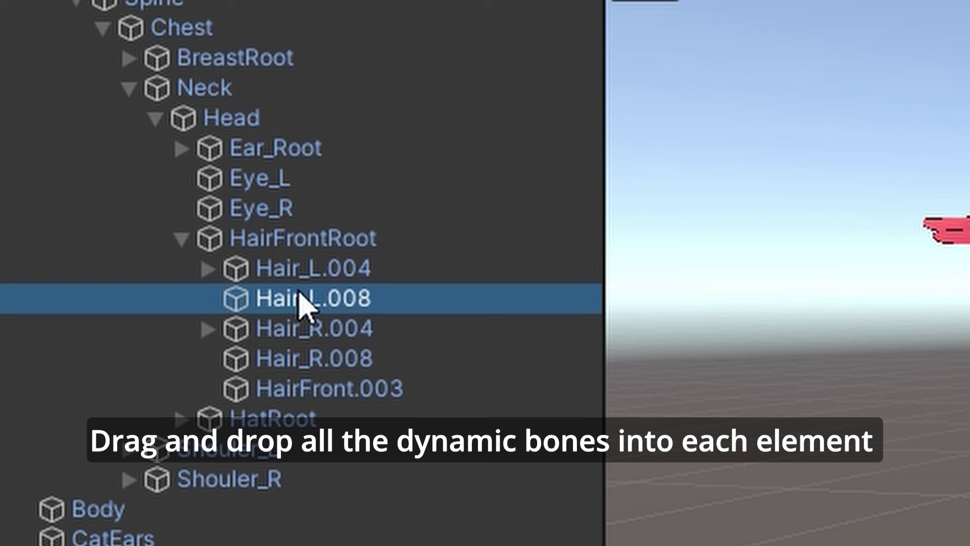
pyautogui.click(275, 328)
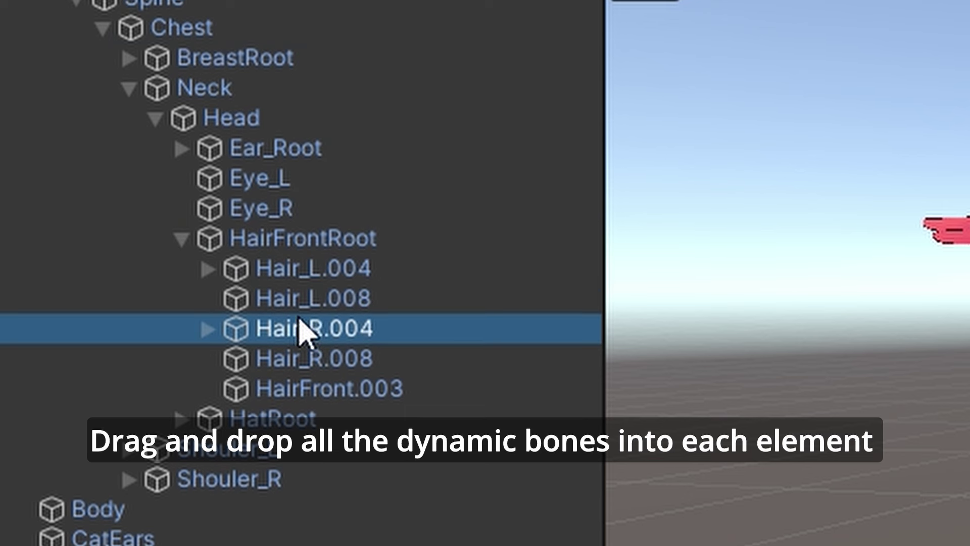
pyautogui.click(208, 329)
pyautogui.click(290, 359)
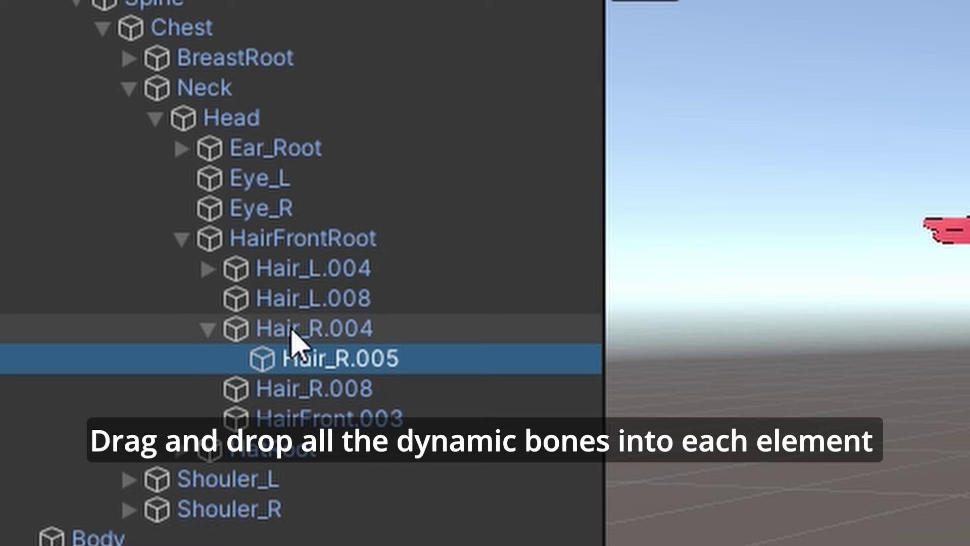
pyautogui.click(292, 330)
pyautogui.click(174, 457)
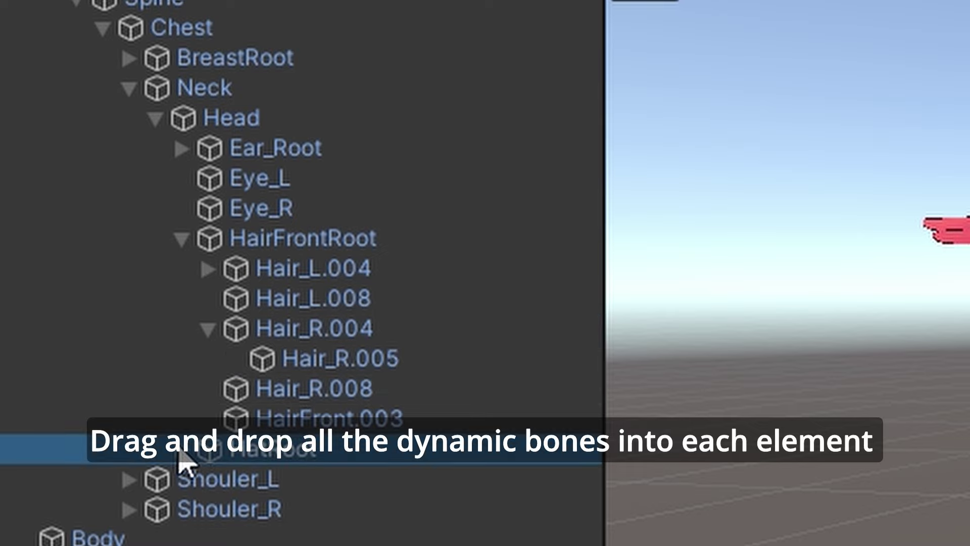
pyautogui.click(182, 454)
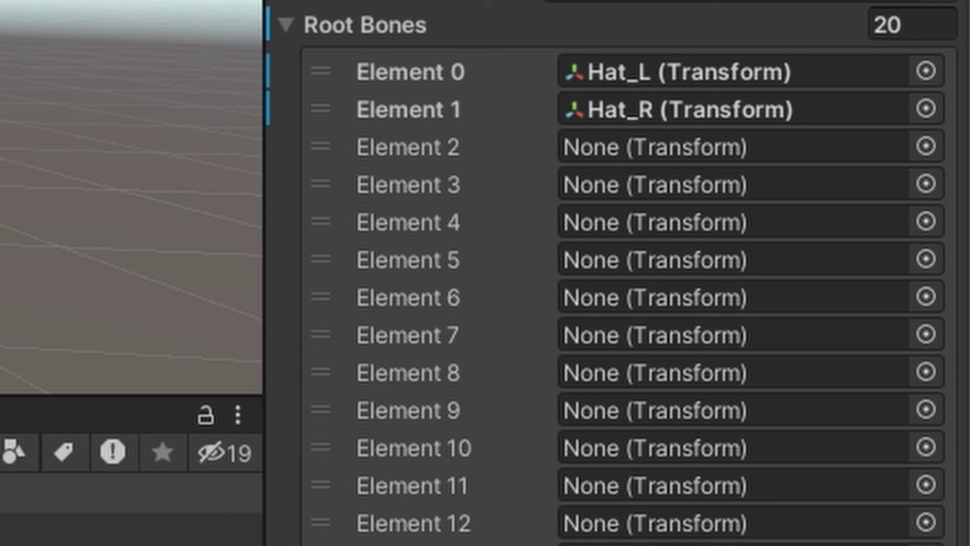
# Step: Assign Hair_L.004, Hair_L.008, Hair_R.008 and HairFront.003 as root bones, then trim the list to 6
pyautogui.moveTo(309, 130); pyautogui.dragTo(589, 152)
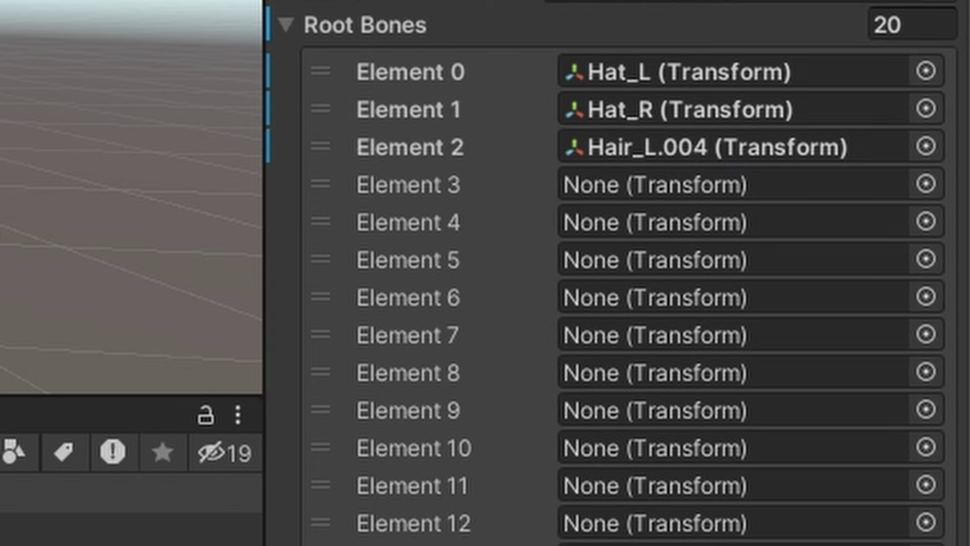
pyautogui.moveTo(448, 156); pyautogui.dragTo(595, 190)
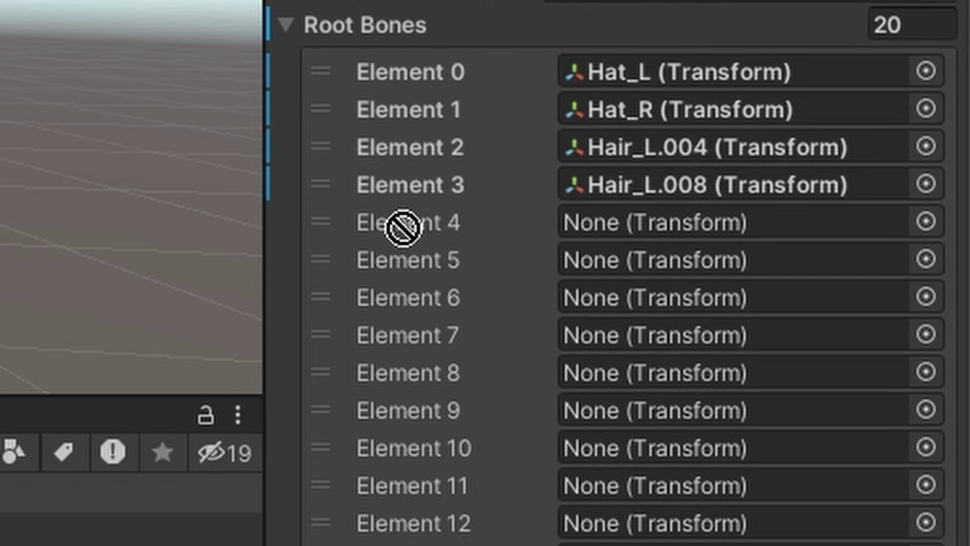
pyautogui.moveTo(59, 199); pyautogui.dragTo(589, 228)
pyautogui.moveTo(59, 217); pyautogui.dragTo(657, 372)
pyautogui.click(899, 137)
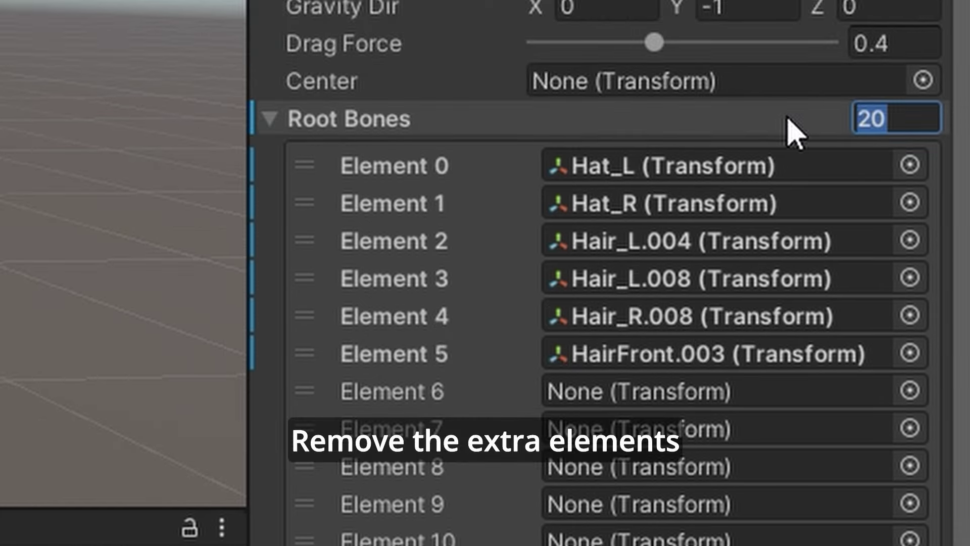
pyautogui.write('6')
pyautogui.press('Return')
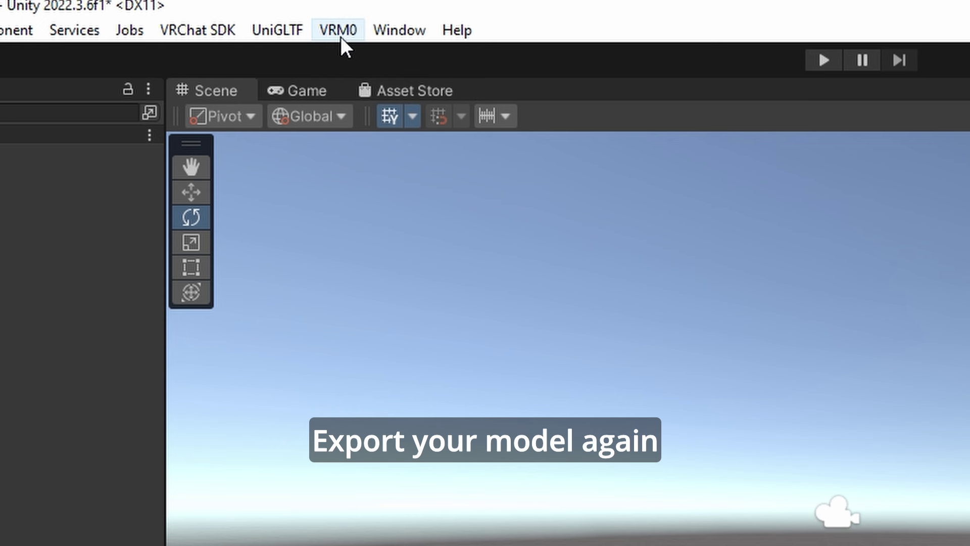
# Step: Bring up the VRM 0.x export settings and change the Version field to 2
pyautogui.click(340, 33)
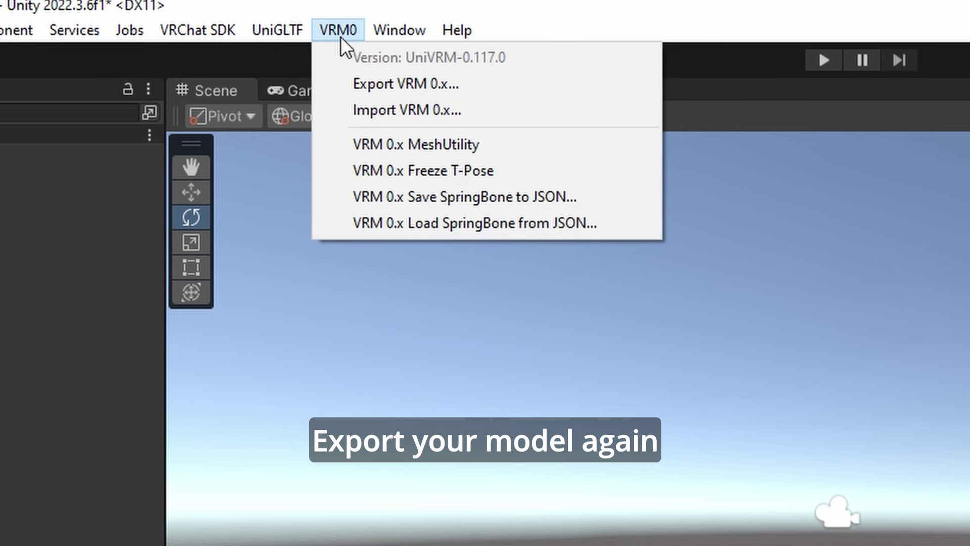
pyautogui.click(385, 82)
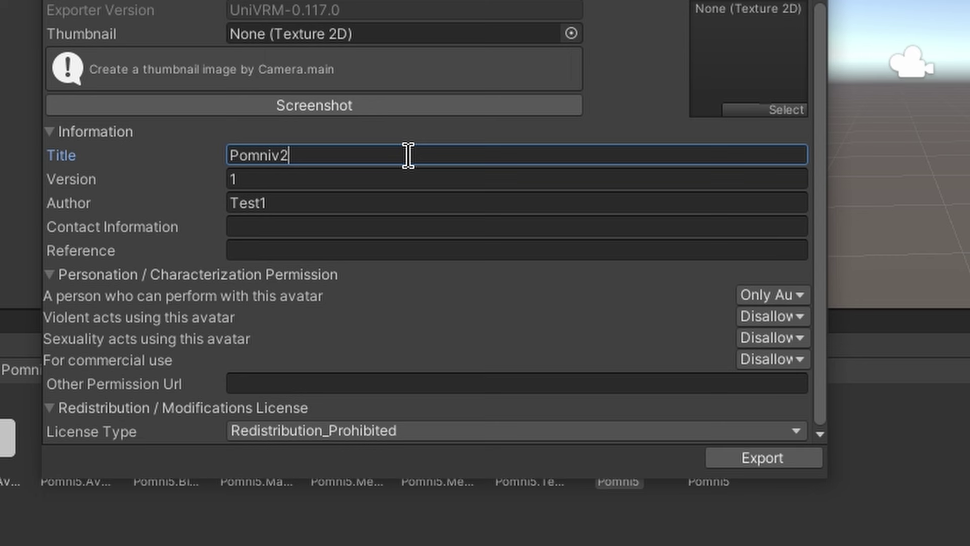
pyautogui.click(359, 178)
pyautogui.write('2')
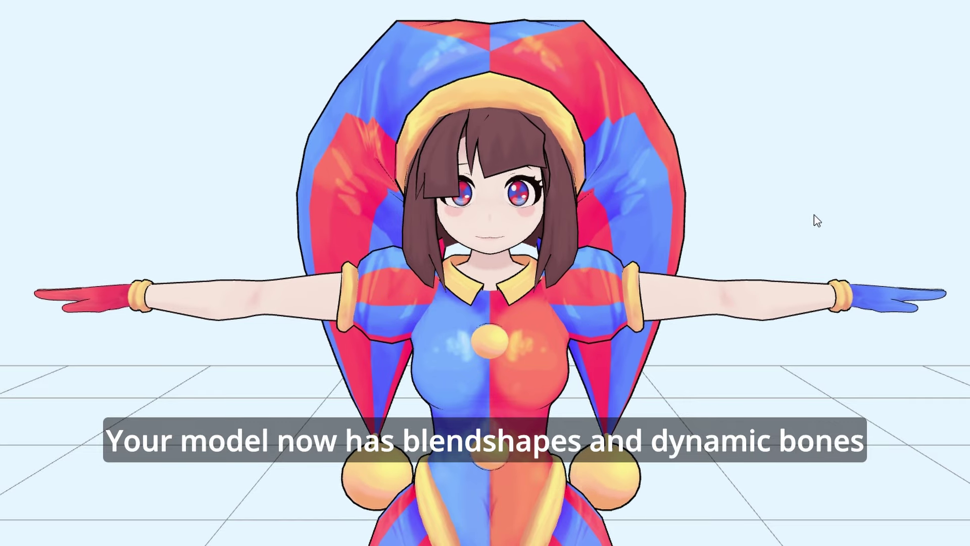
# Step: Test the A, I and U mouth shape sliders in the viewer, returning each to 0
pyautogui.moveTo(877, 96)
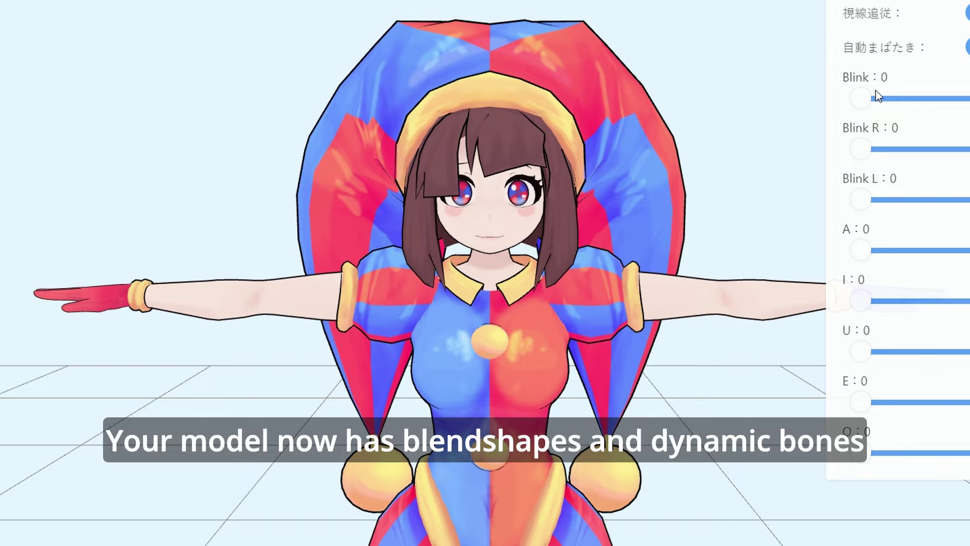
pyautogui.click(937, 249)
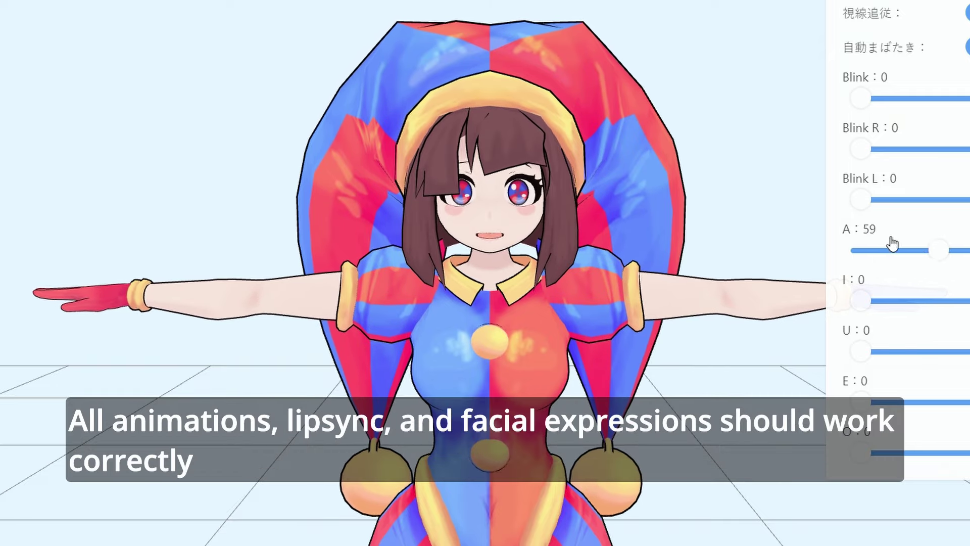
pyautogui.moveTo(892, 243)
pyautogui.mouseDown()
pyautogui.moveTo(968, 249)
pyautogui.moveTo(837, 245)
pyautogui.mouseUp()
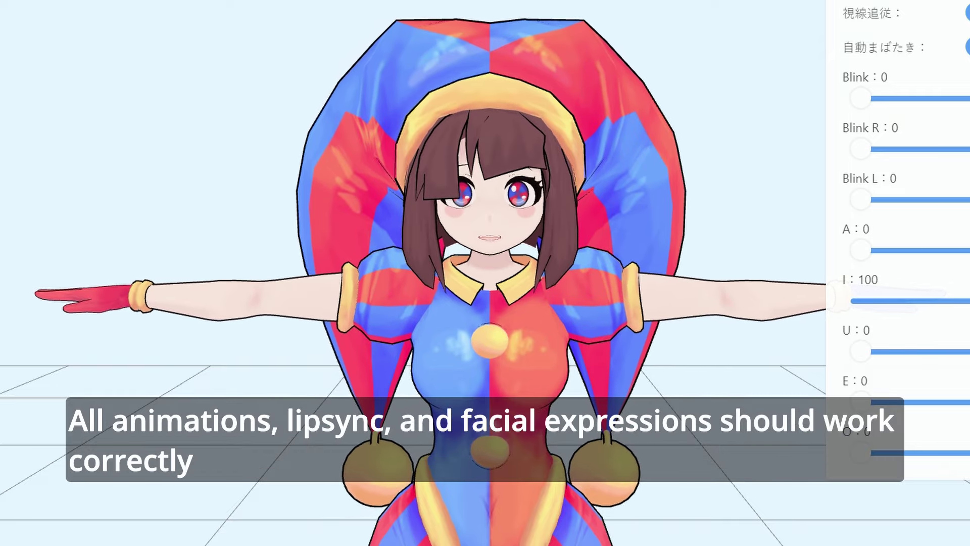
pyautogui.moveTo(967, 300)
pyautogui.mouseDown()
pyautogui.moveTo(840, 331)
pyautogui.moveTo(960, 351)
pyautogui.moveTo(827, 351)
pyautogui.moveTo(967, 350)
pyautogui.moveTo(854, 350)
pyautogui.mouseUp()
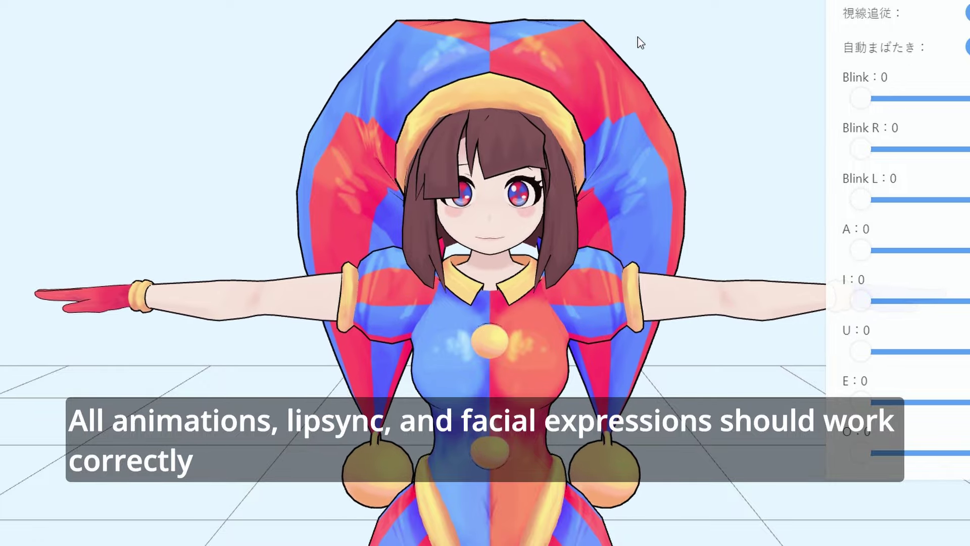